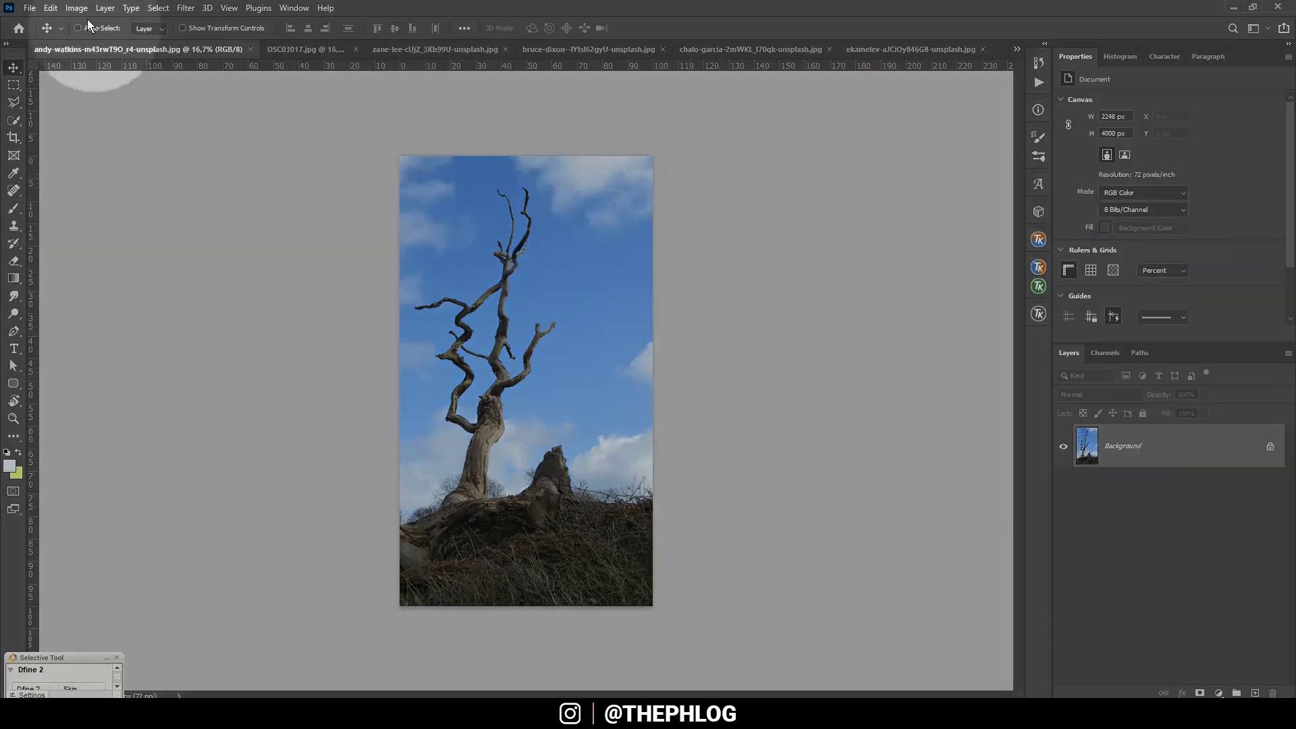
Step: Open the Edit menu to reach Sky Replacement for the dead-tree photo
left_click(50, 8)
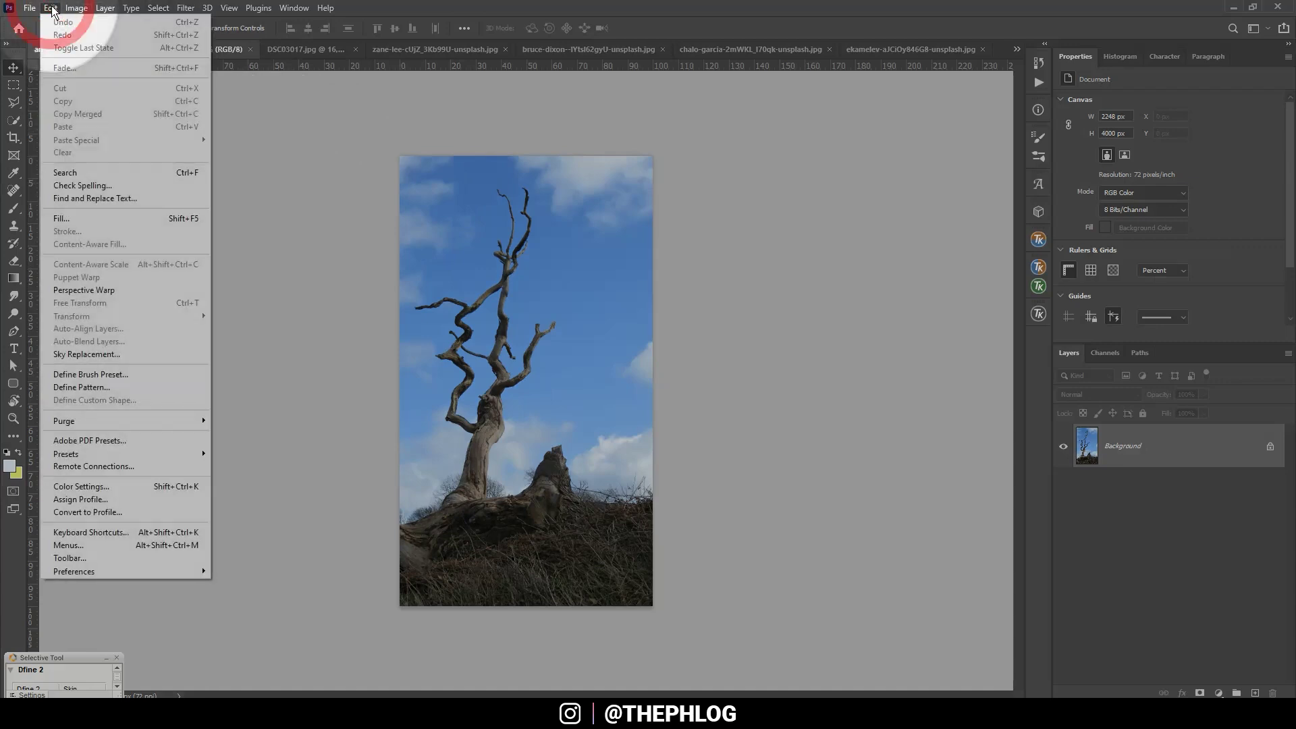
Step: Start Sky Replacement and, after trying a Blue Skies preset, choose the pink sunset sky preset
left_click(105, 358)
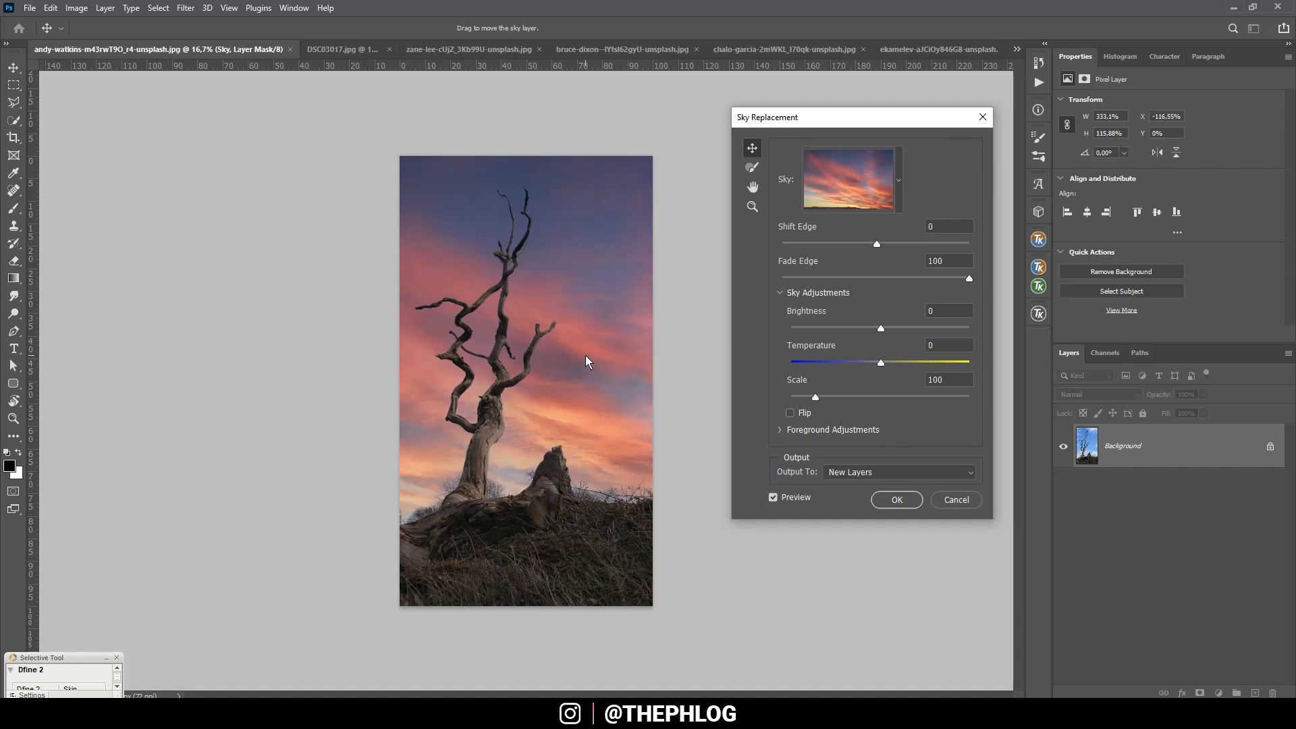
left_click(900, 180)
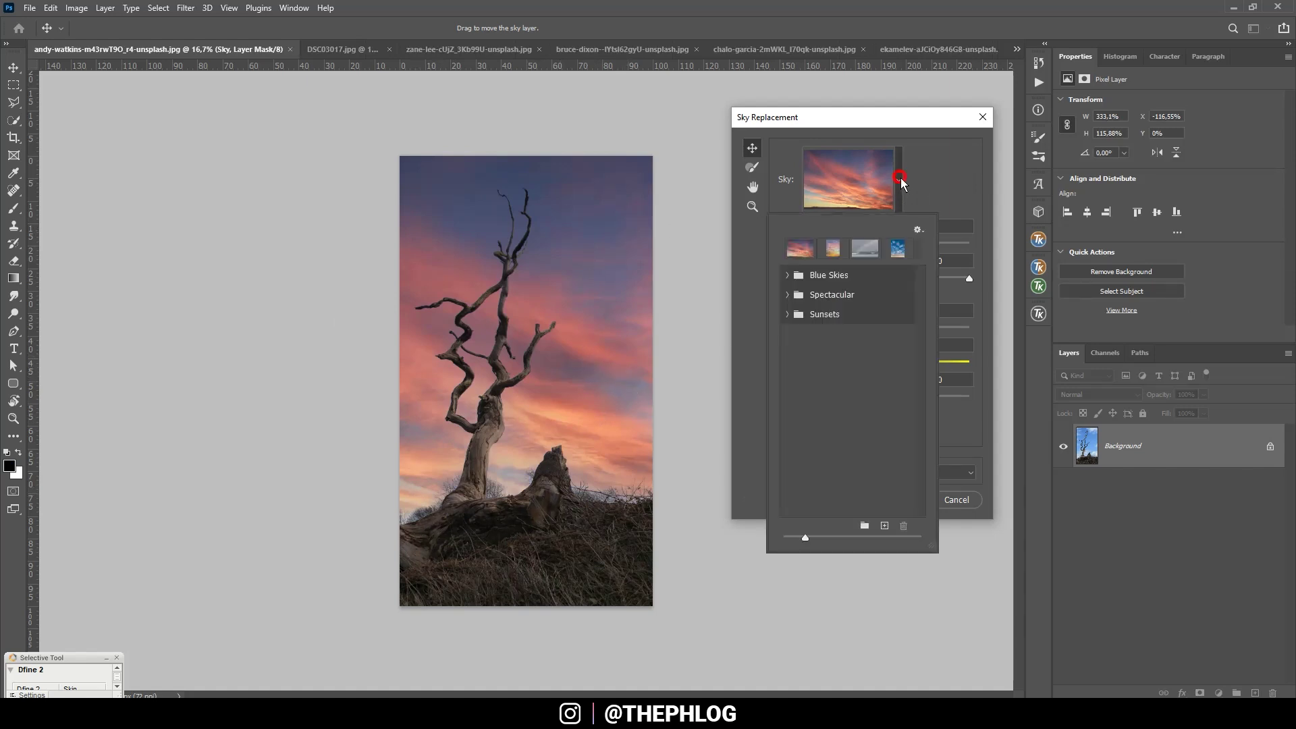
left_click(787, 276)
left_click(808, 309)
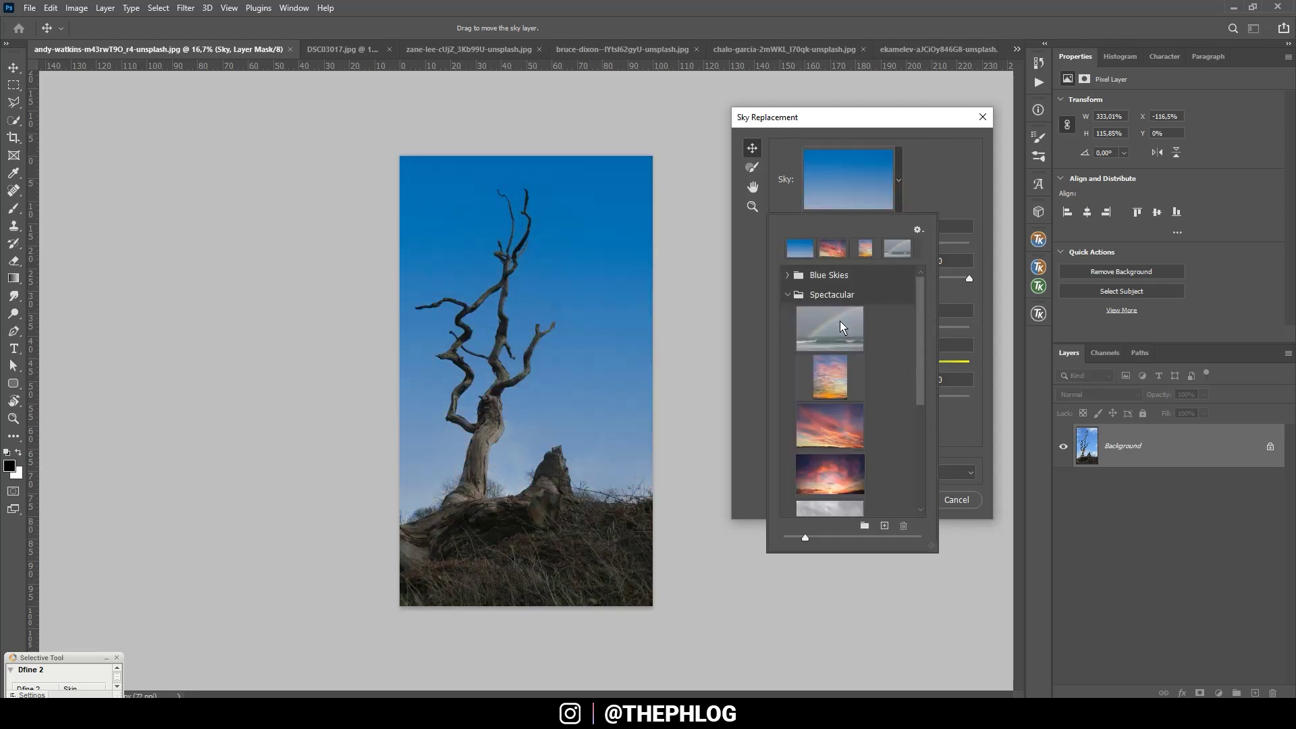
left_click_drag(920, 335, 924, 370)
left_click(804, 317)
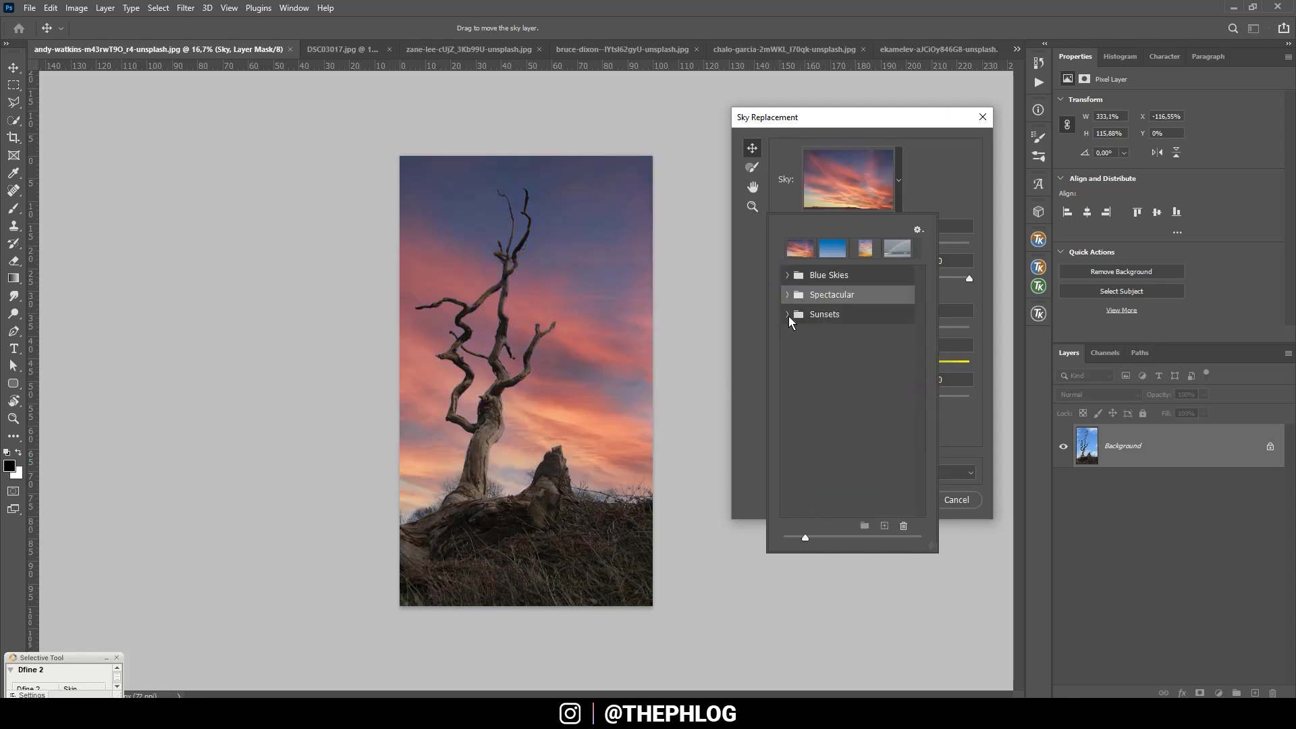
left_click(788, 316)
left_click(908, 313)
Step: Set the replacement sky's Brightness back to 0 and Temperature to 28
left_click(887, 124)
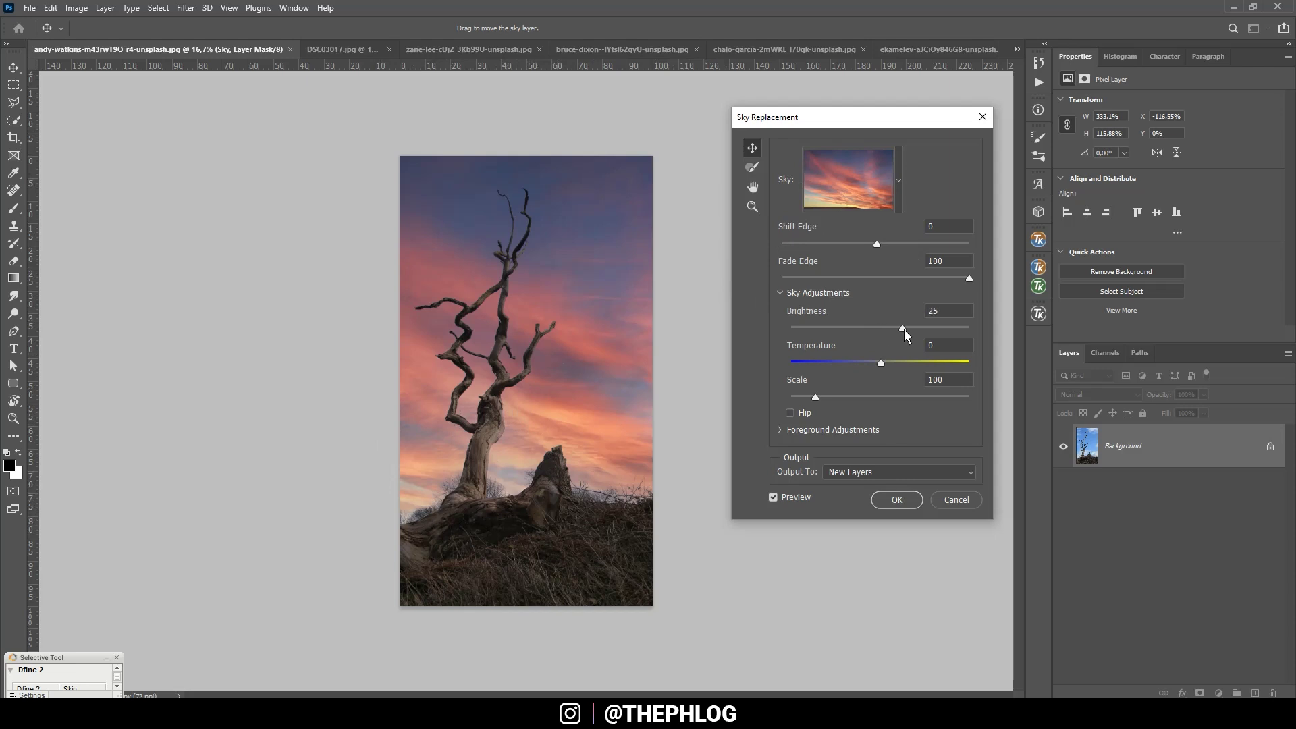
mouse_move(905, 330)
left_mouse_down()
mouse_move(851, 328)
mouse_move(879, 328)
left_mouse_up()
left_click(881, 363)
Step: Set the foreground Lighting Adjustment to 100 and Color Adjustment to 60
left_click(780, 430)
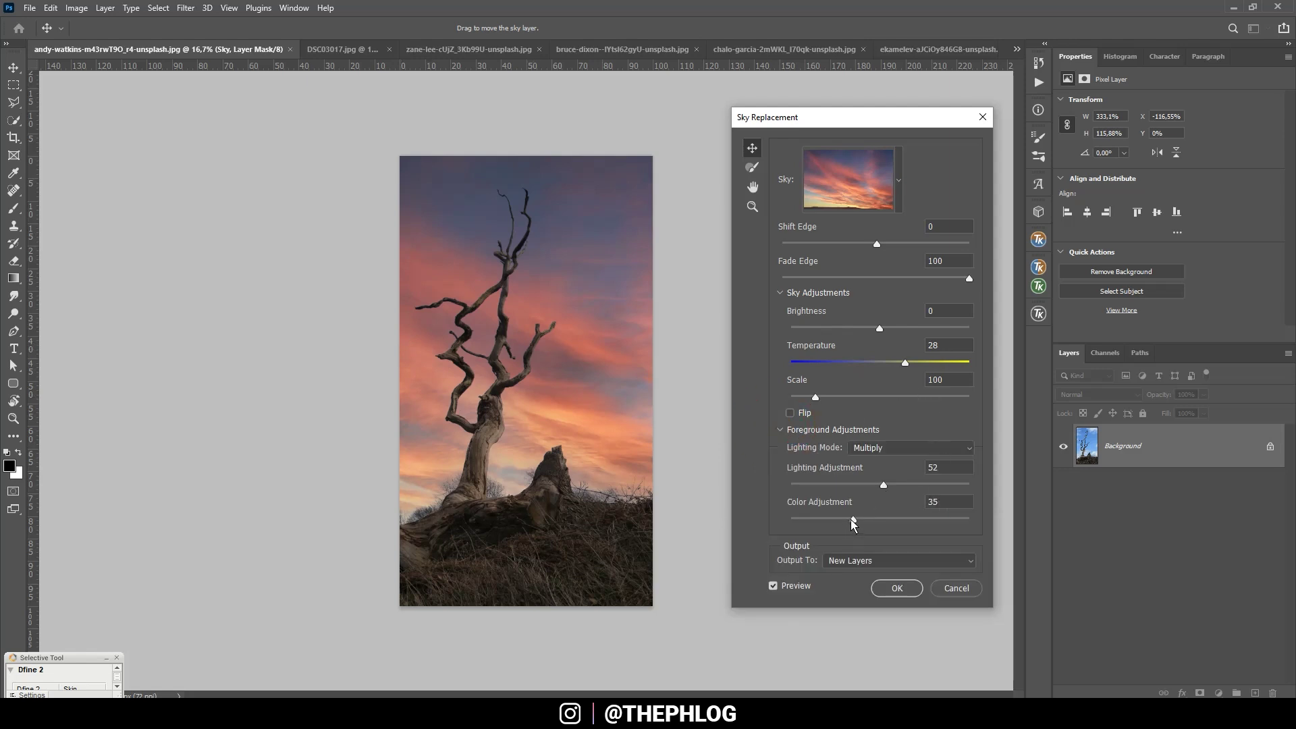
left_click_drag(851, 520, 889, 522)
left_click_drag(883, 485, 843, 487)
left_click_drag(961, 485, 971, 485)
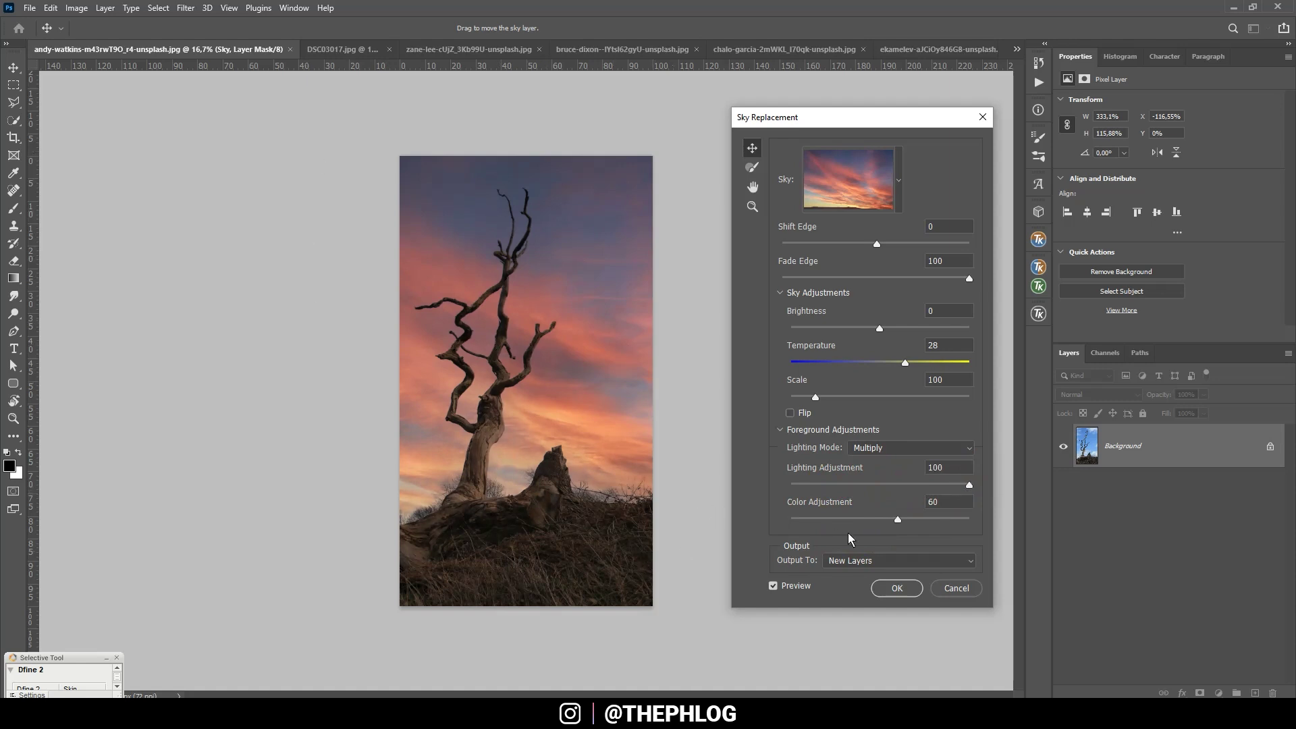
Step: Apply the sunset sky as a Sky Replacement Group, inspect the tree base, then switch to DSC03017.jpg
left_click(889, 588)
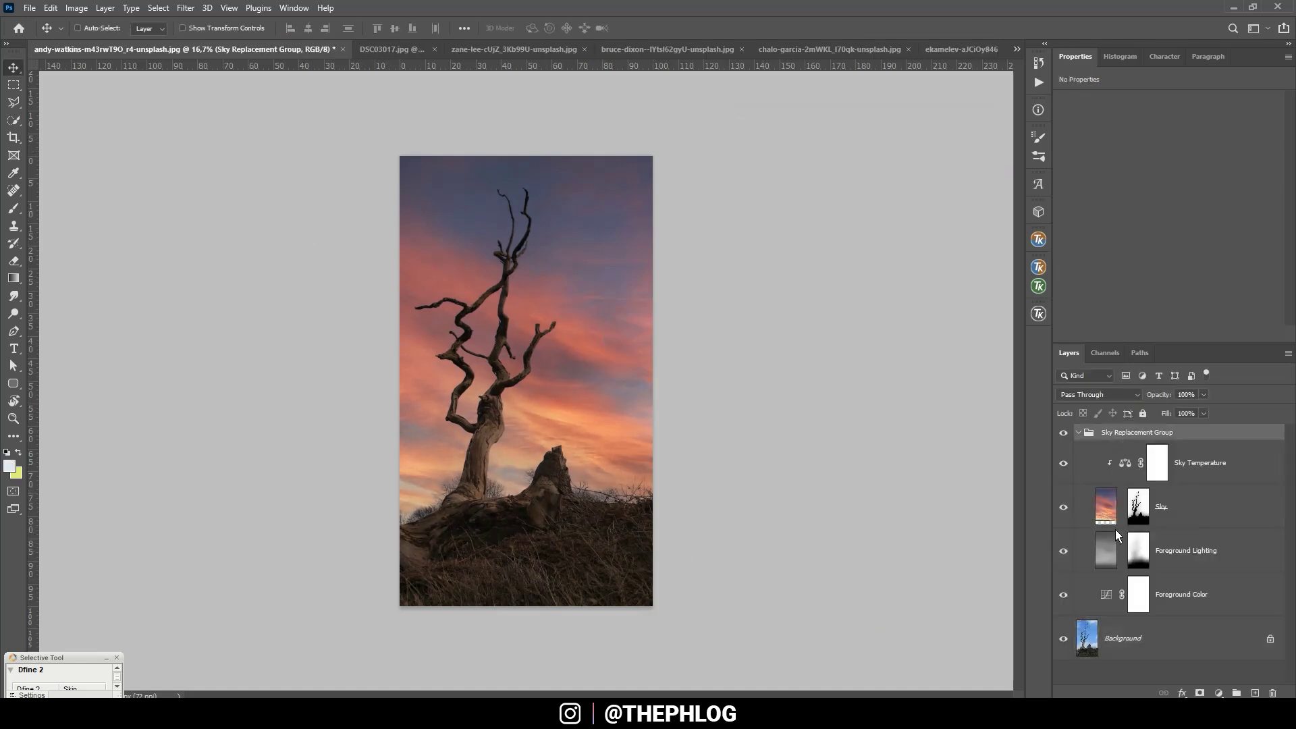
left_click(1100, 593)
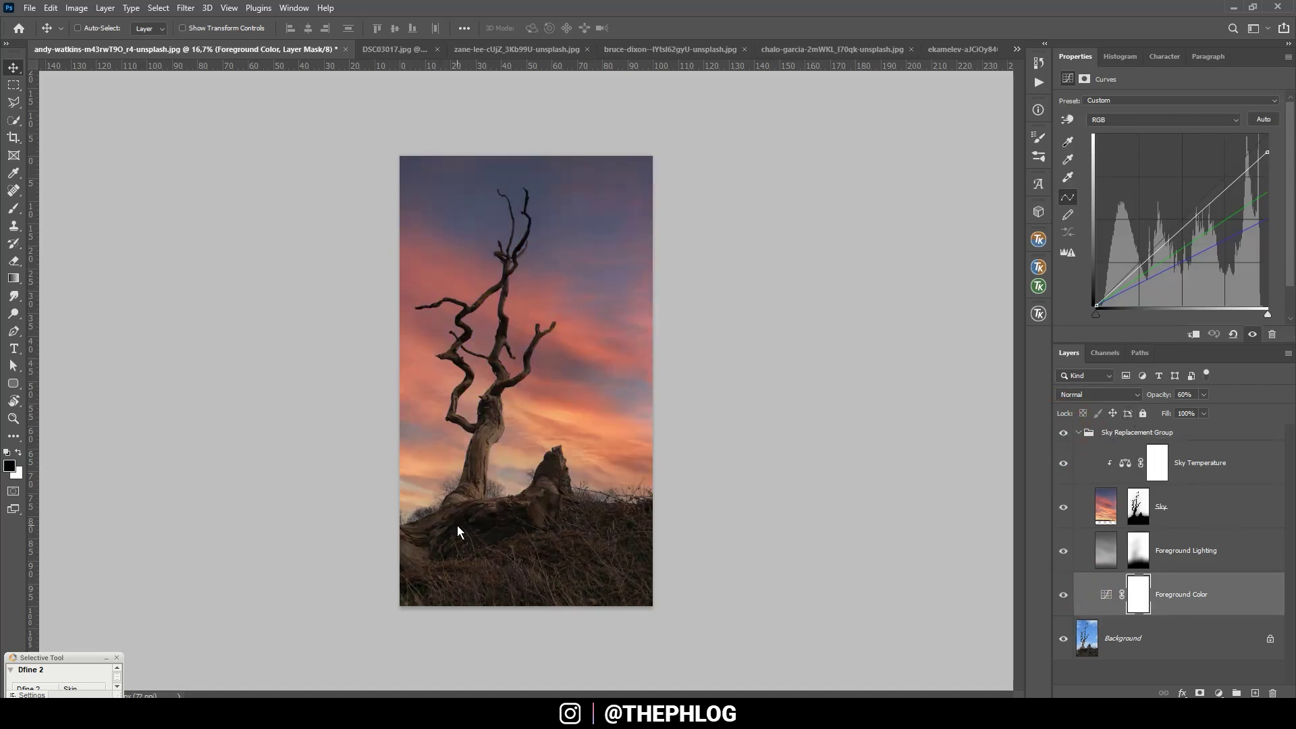
scroll(427, 518, "up", 5)
scroll(367, 532, "up", 6)
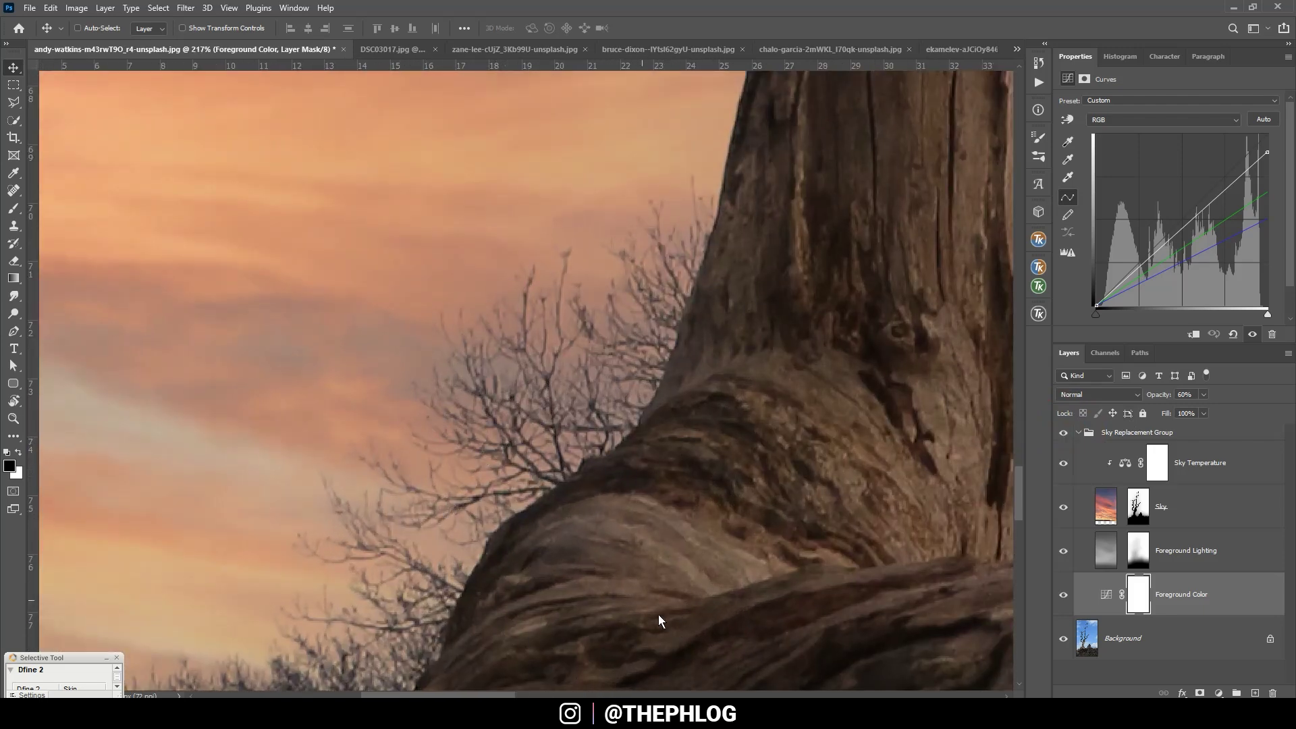
key("ctrl+Tab")
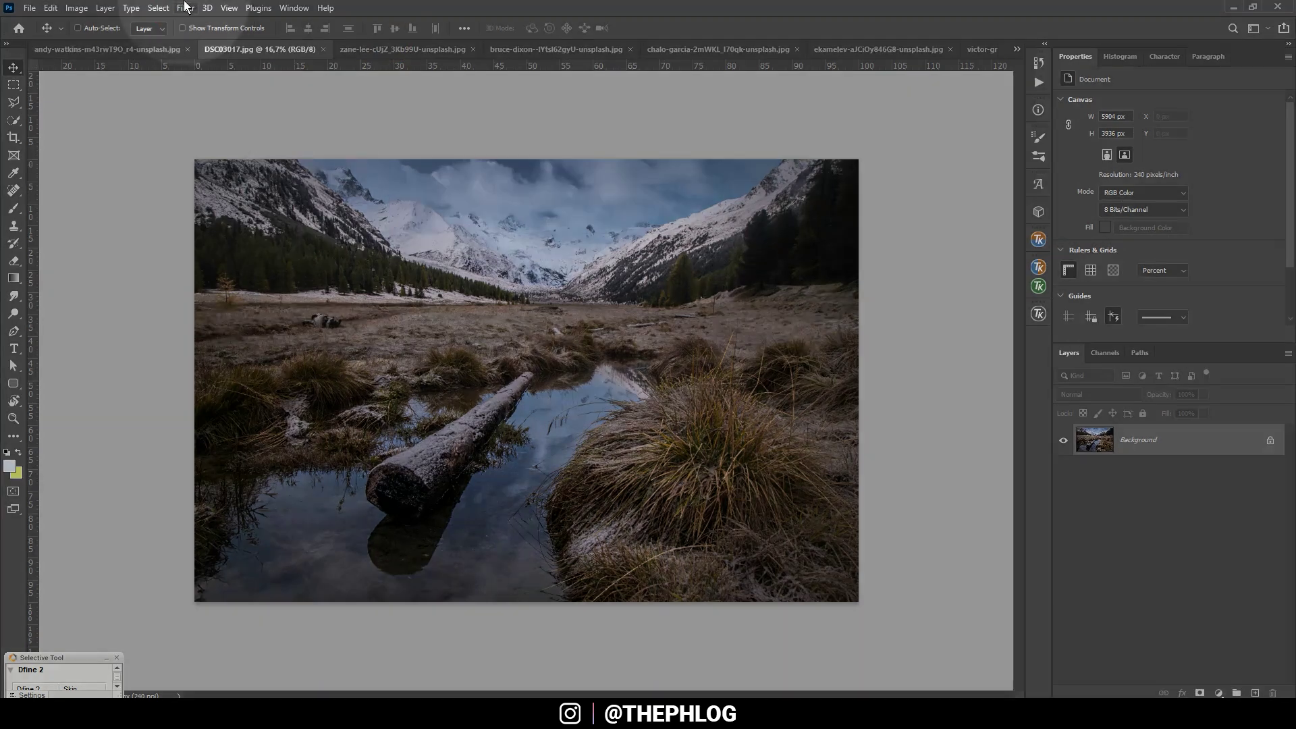
Step: Open Filter > Neural Filters for the DSC03017.jpg mountain photo
left_click(186, 8)
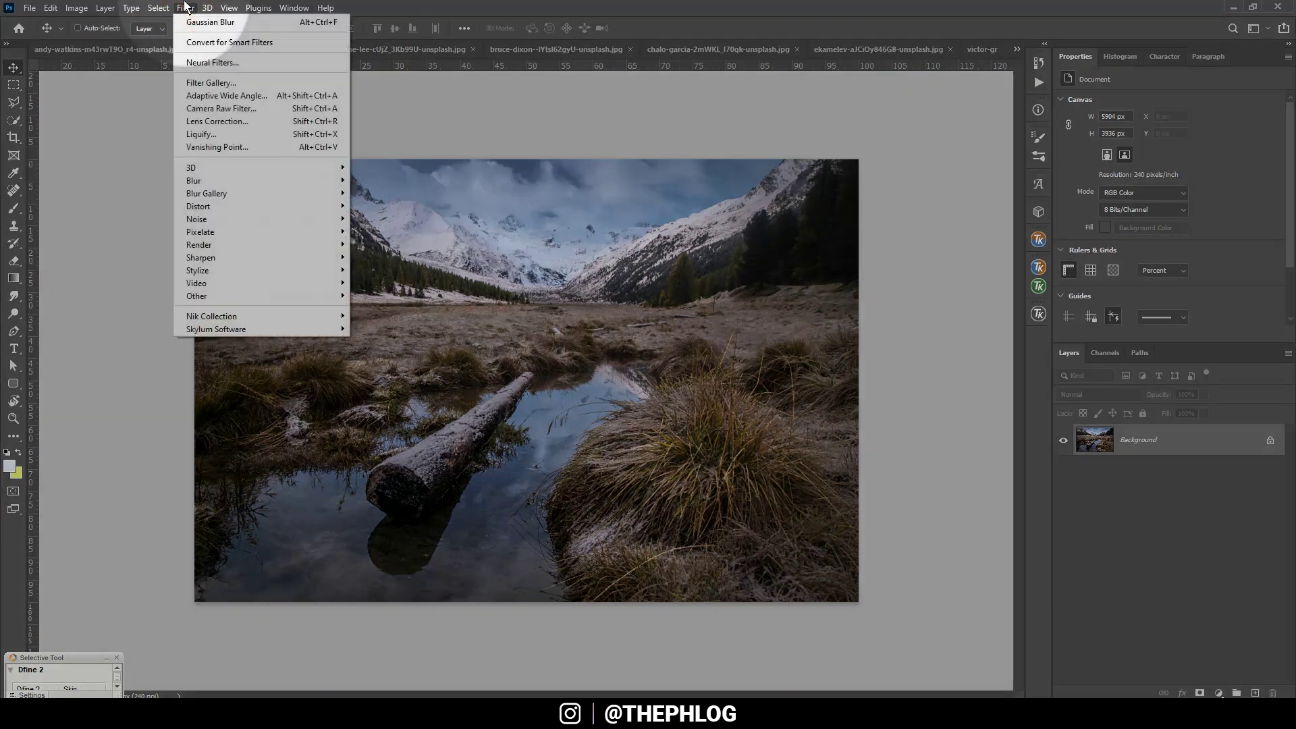
left_click(230, 62)
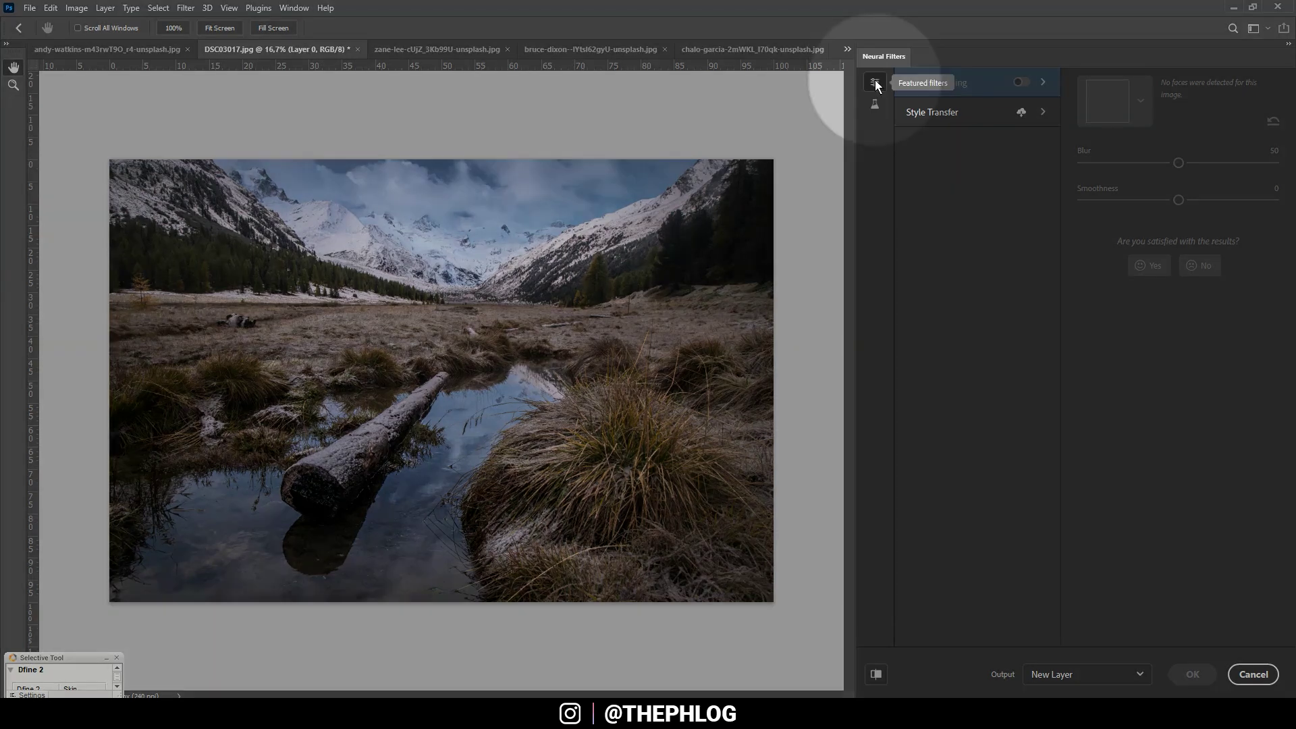
Step: Show the beta neural filters and select Depth-Aware Haze
mouse_move(921, 88)
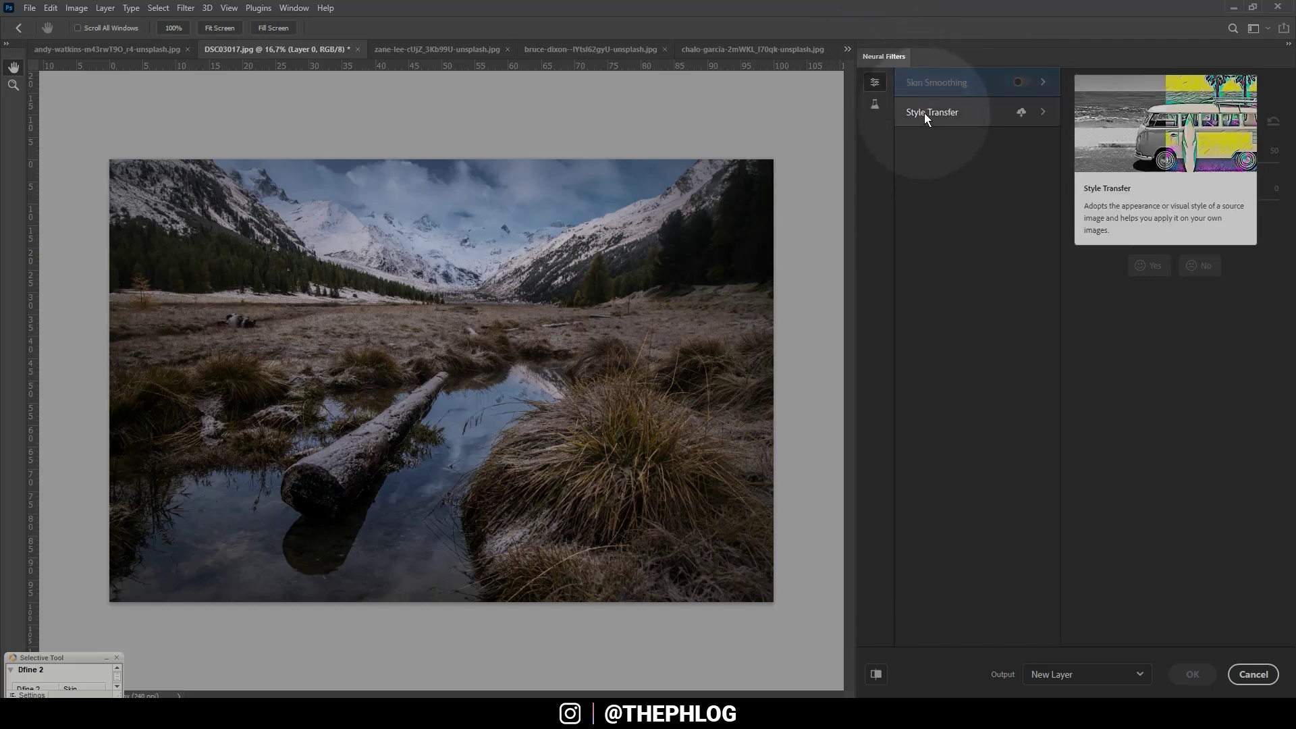
left_click(874, 107)
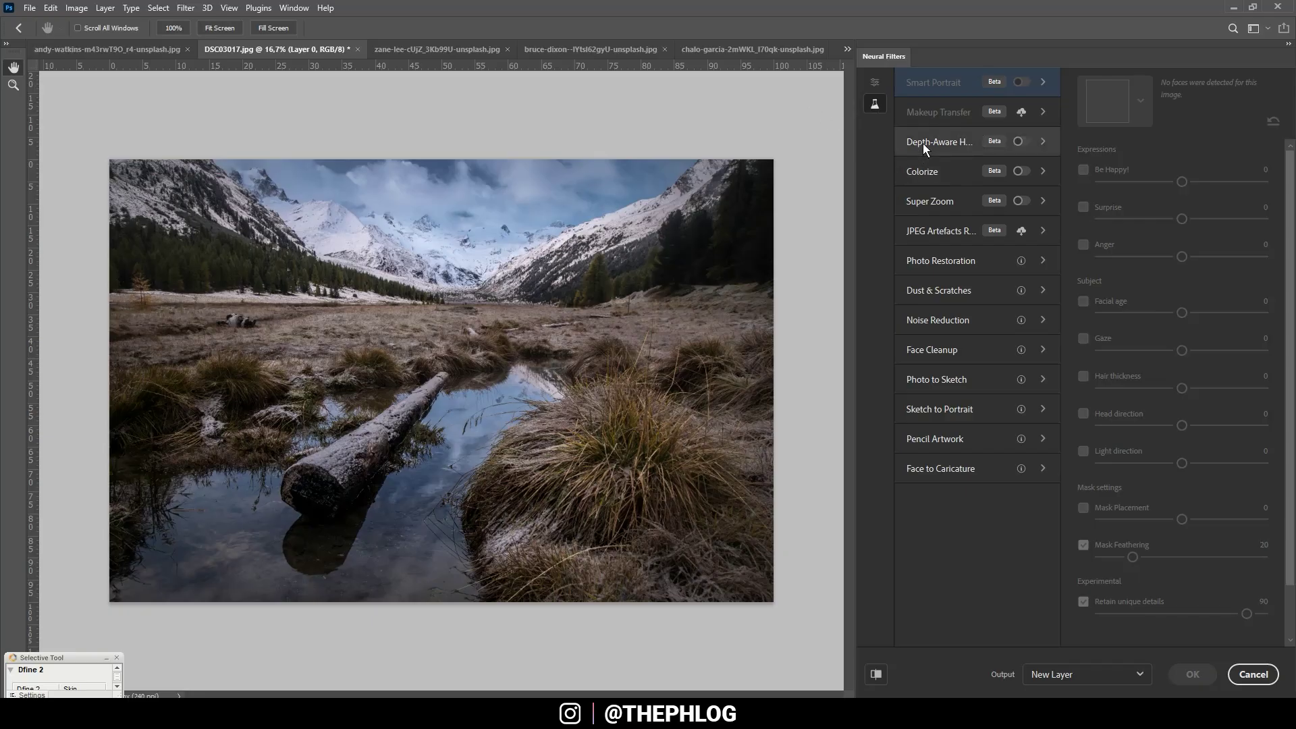
left_click(921, 143)
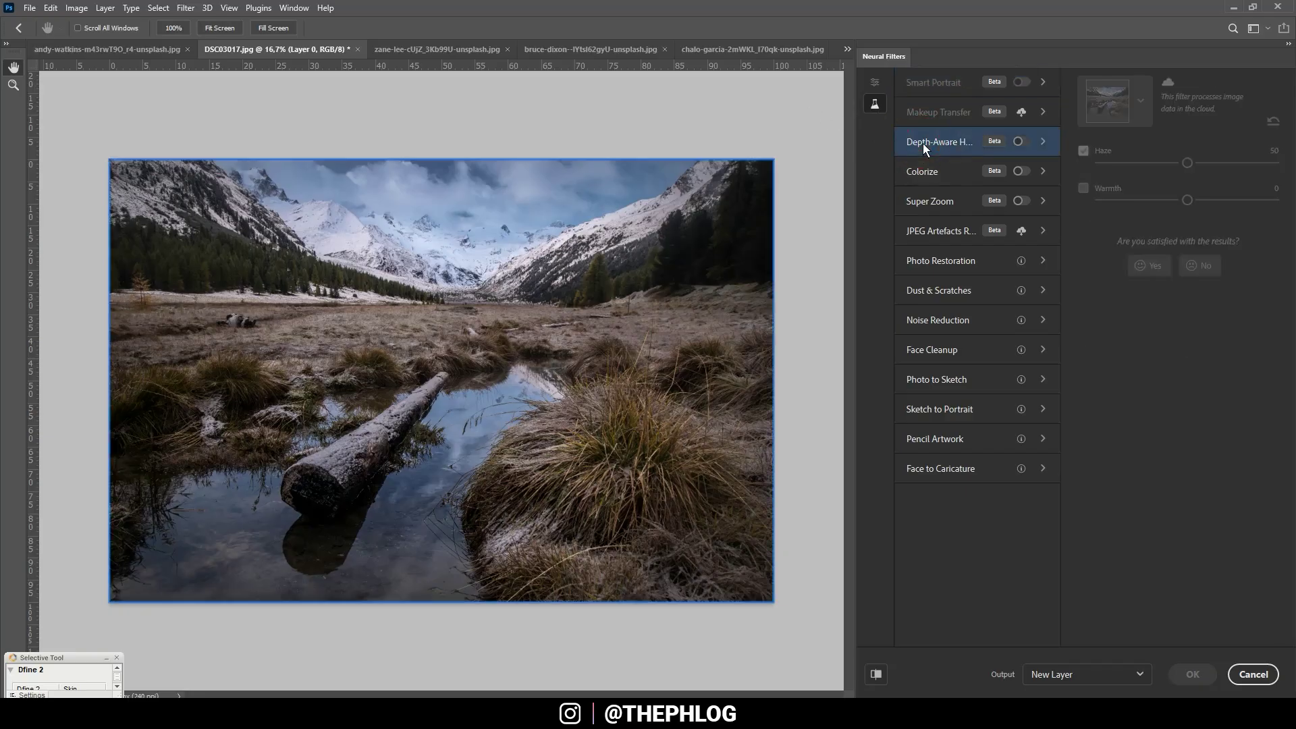
Step: Turn on Depth-Aware Haze, lower Haze to 33 and make the Warmth slightly cooler
left_click(1020, 142)
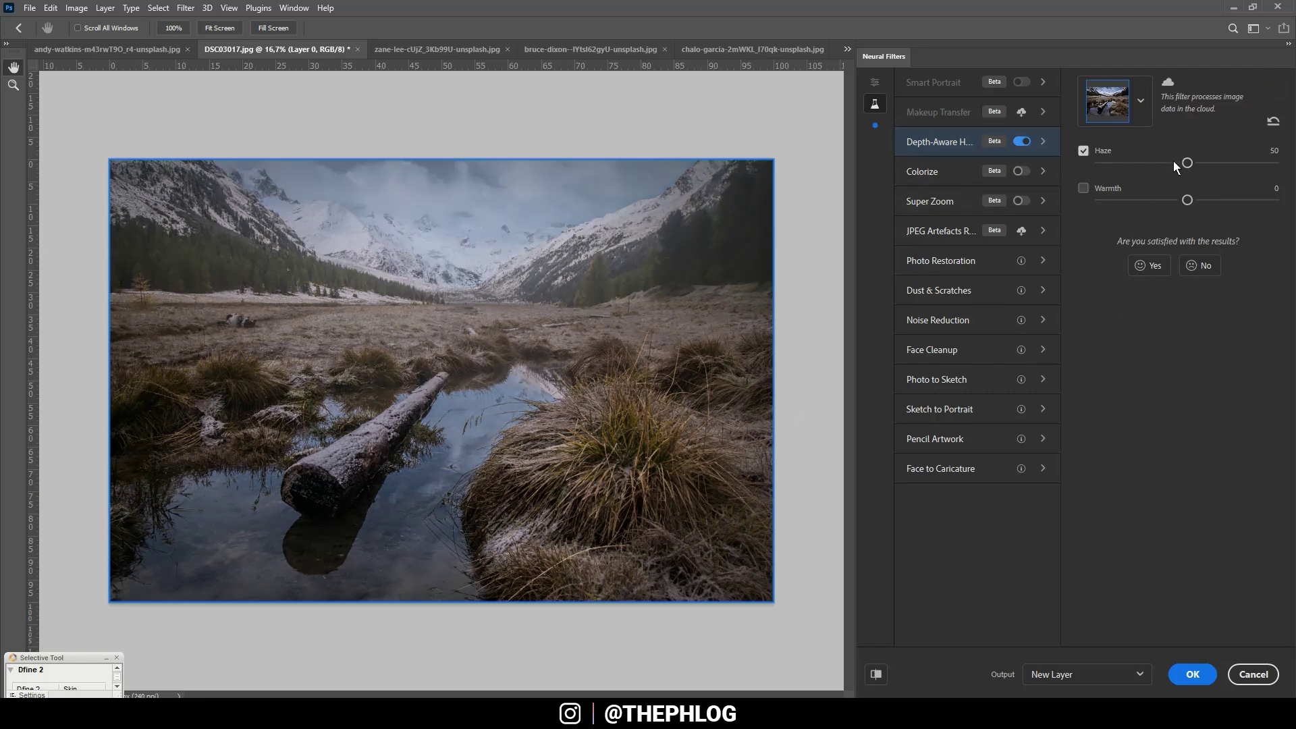
left_click(1083, 150)
left_click(1083, 150)
left_click_drag(1186, 163, 1158, 169)
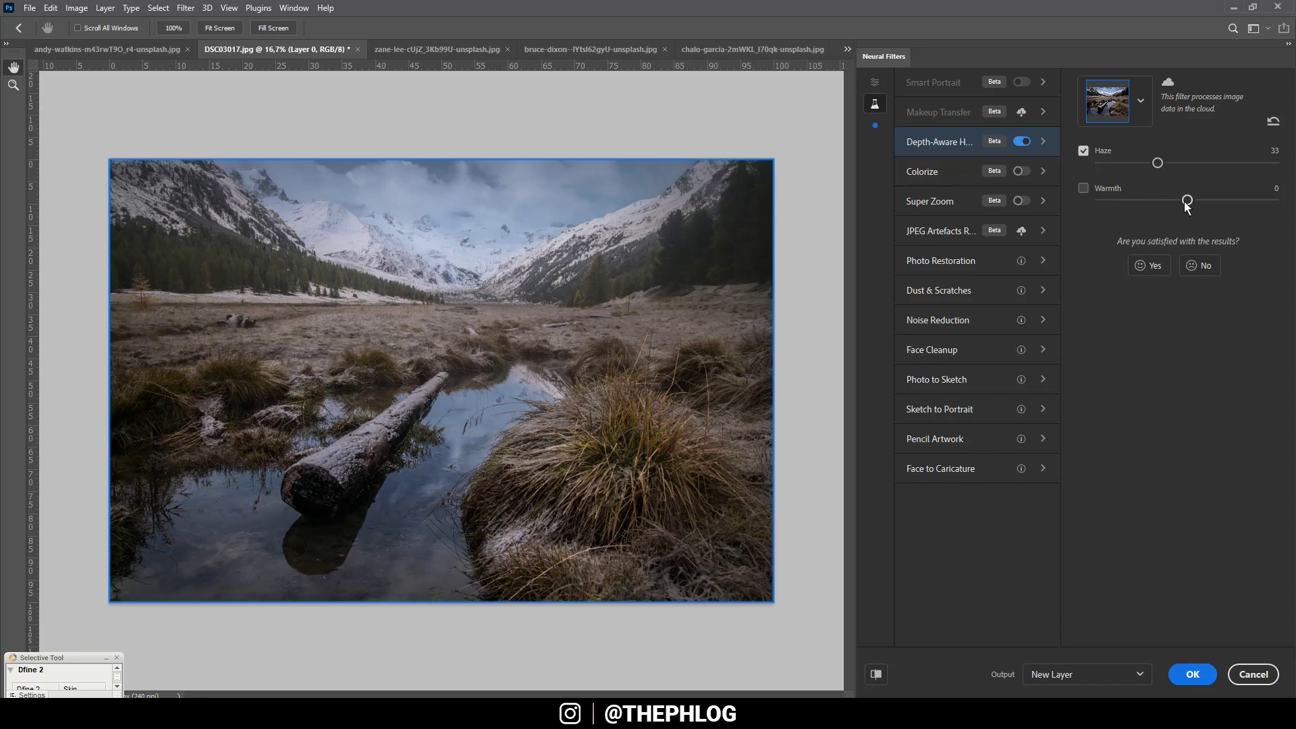
left_click_drag(1186, 201, 1174, 201)
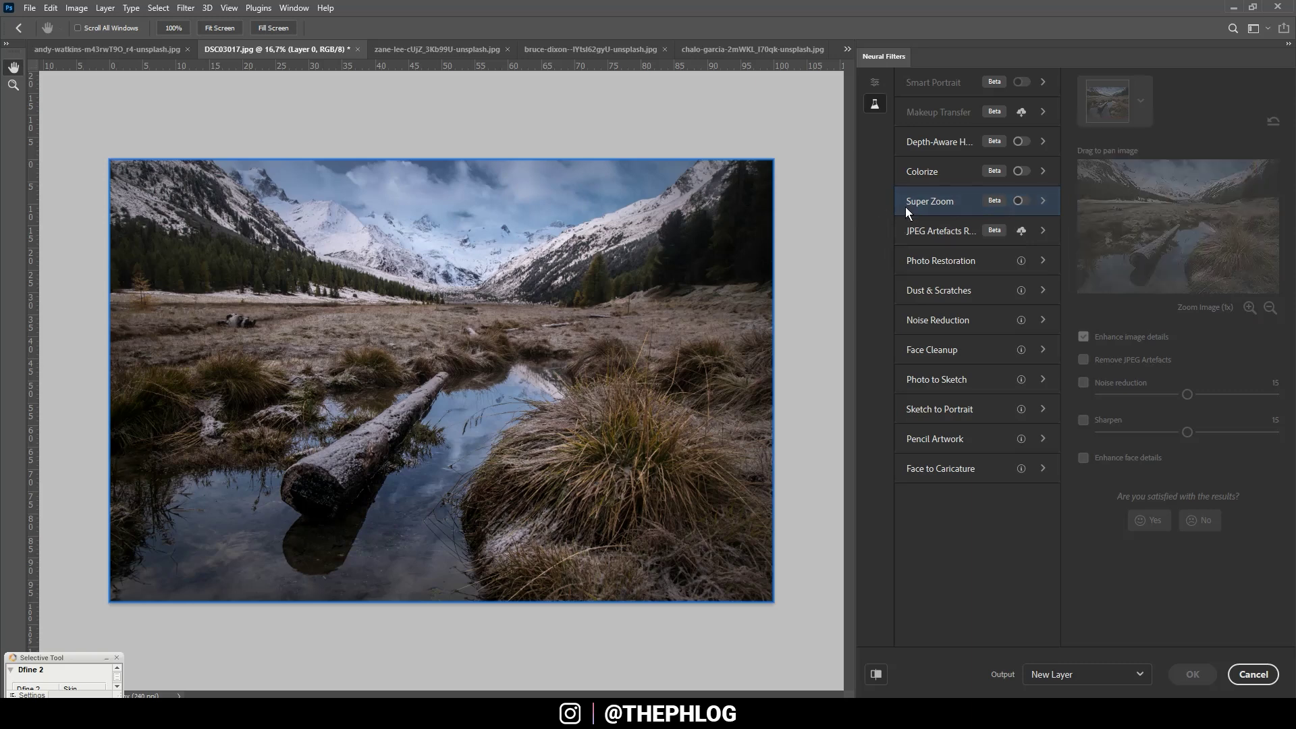
mouse_move(942, 208)
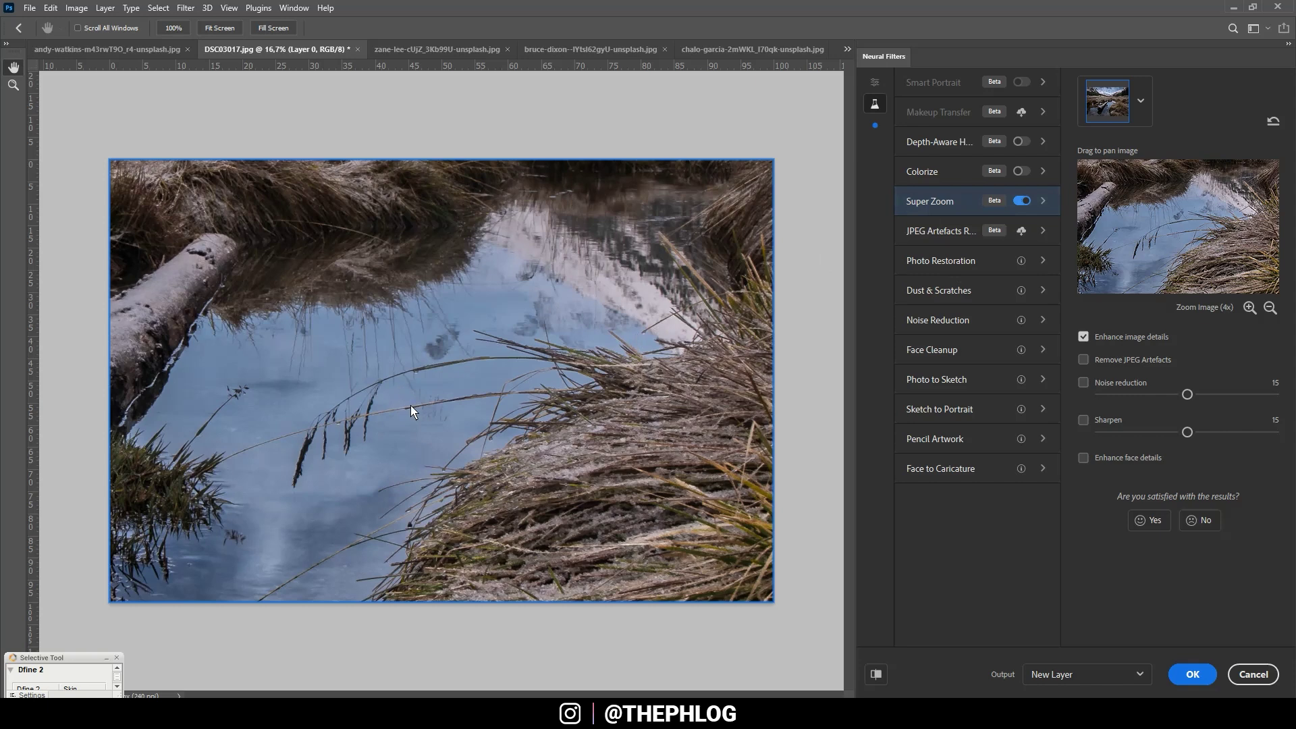
Step: Toggle Super Zoom's Enhance image details off and back on to compare the preview
left_click(1084, 337)
left_click(1088, 339)
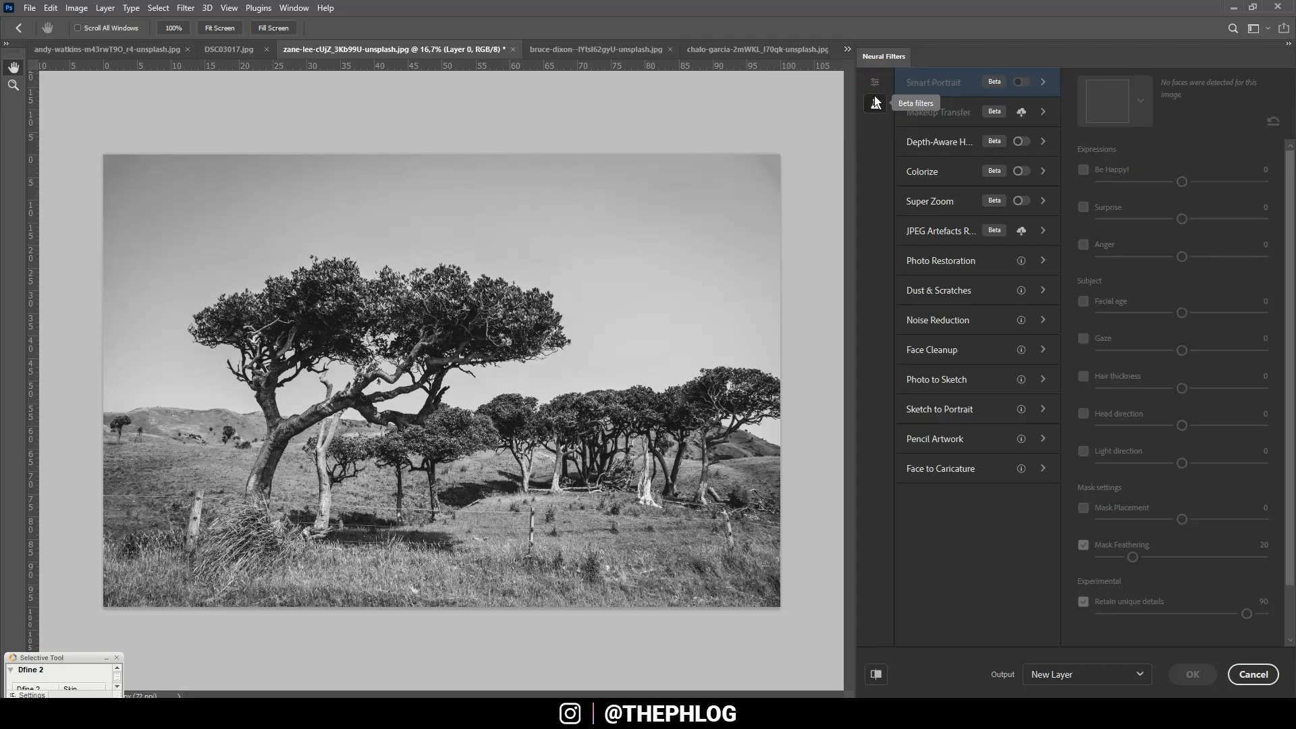
Step: Apply Colorize to the black-and-white tree photo, toggling it off and on to compare
left_click(923, 174)
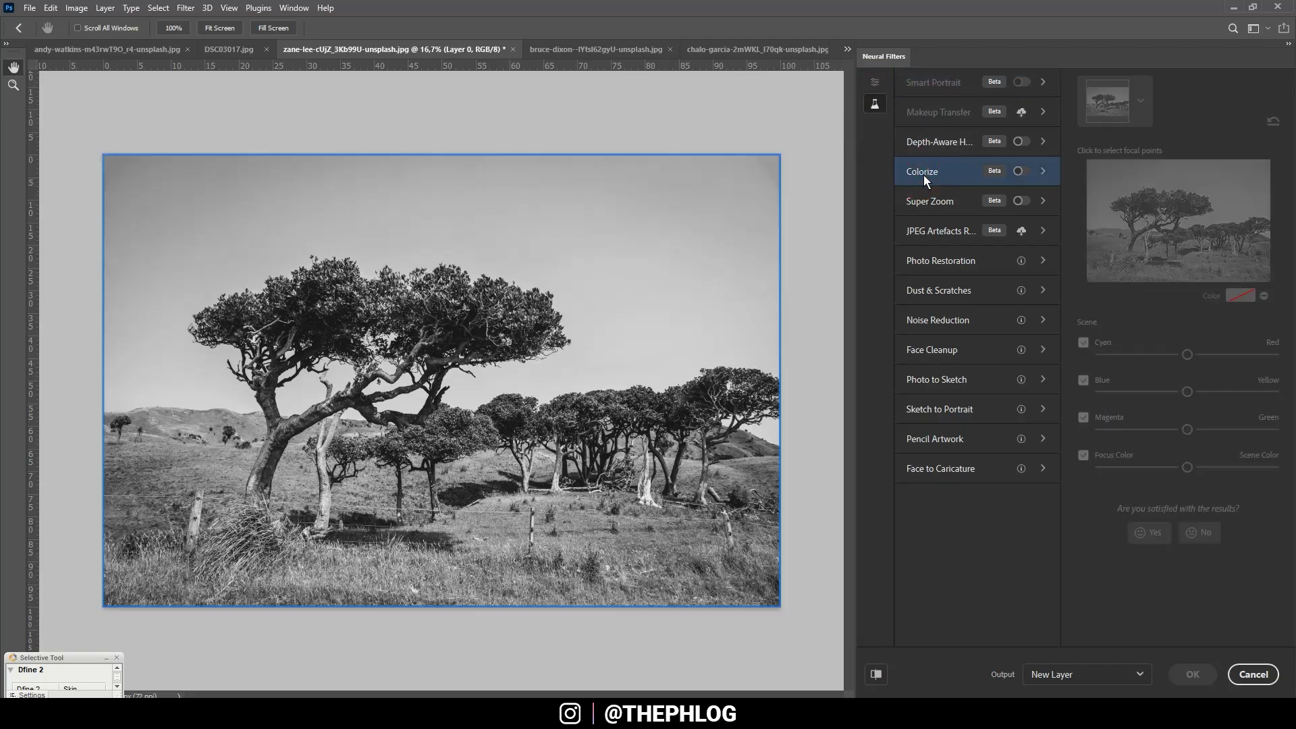
mouse_move(921, 175)
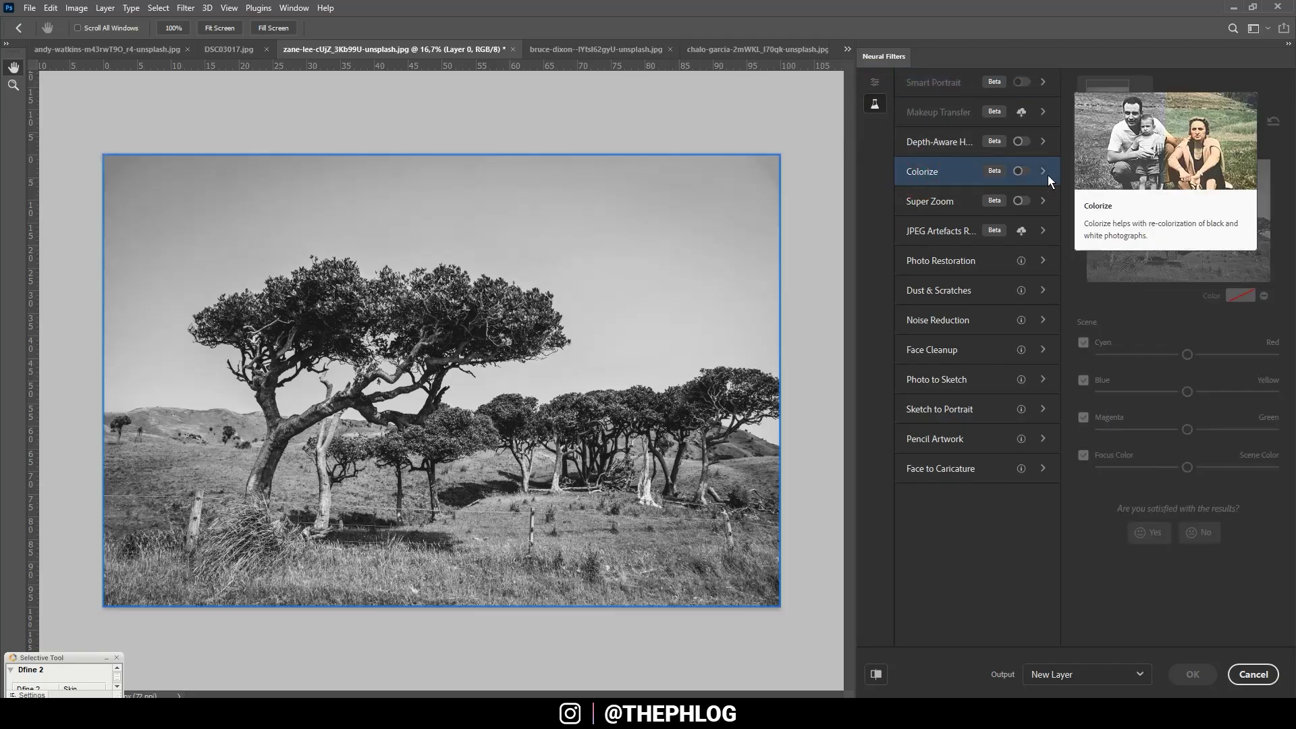
left_click(1021, 170)
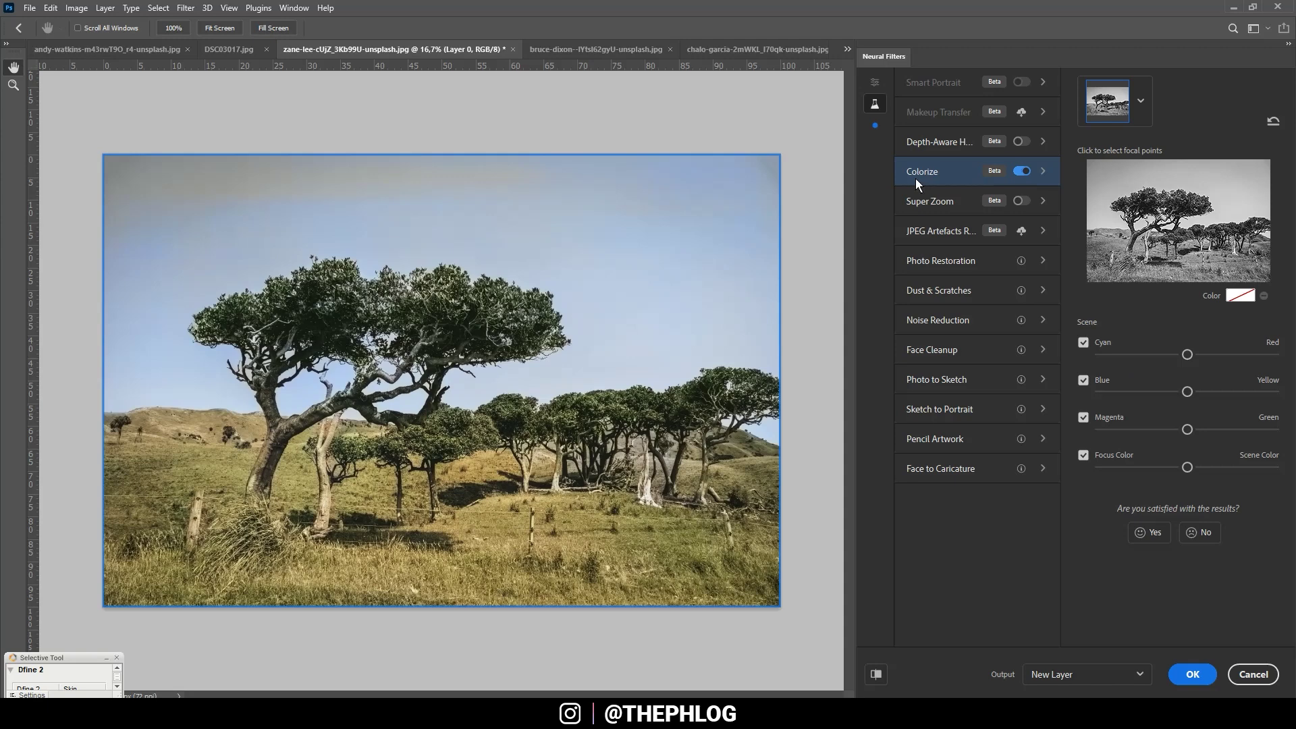
left_click(1027, 172)
left_click(1027, 173)
left_click(1027, 173)
left_click(1027, 173)
left_click(1241, 297)
Step: Set the focus colour to blue 3f8ec6 and add three focal points across the top of the sky
left_click(917, 486)
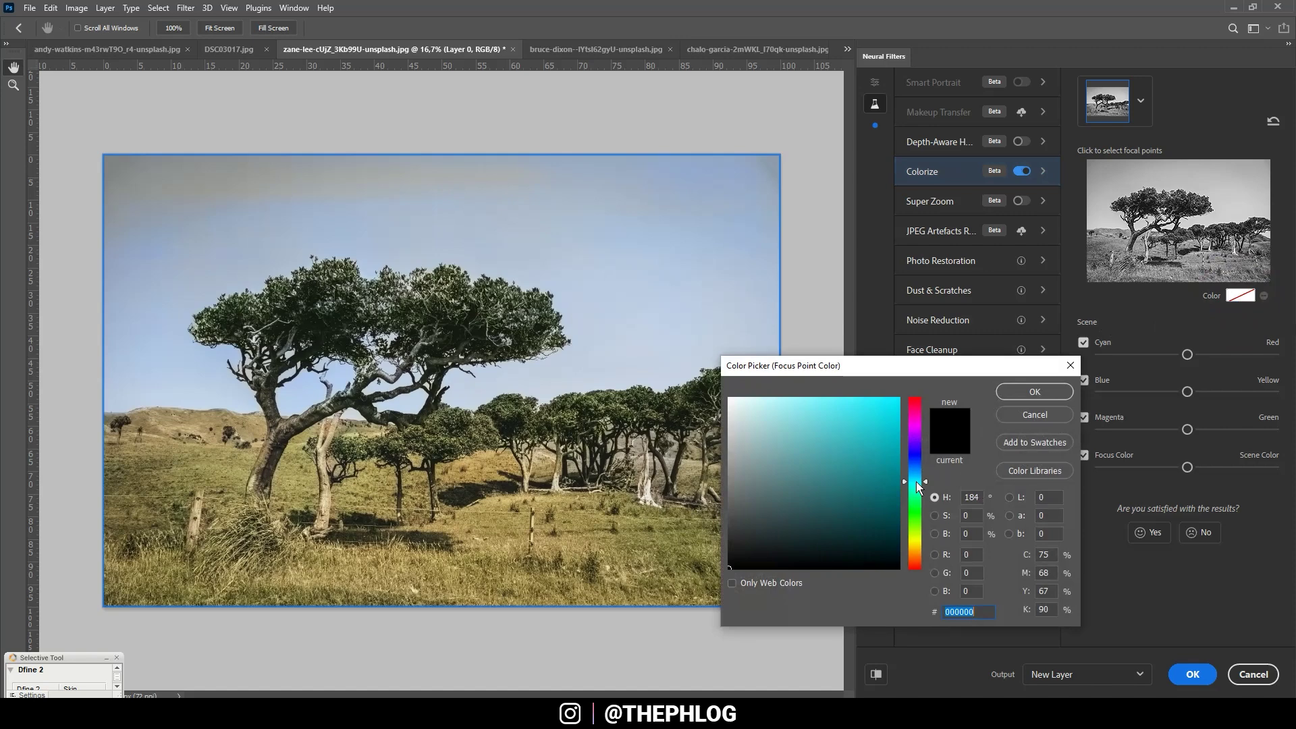
mouse_move(918, 486)
left_mouse_down()
mouse_move(917, 471)
mouse_move(839, 449)
mouse_move(845, 435)
left_mouse_up()
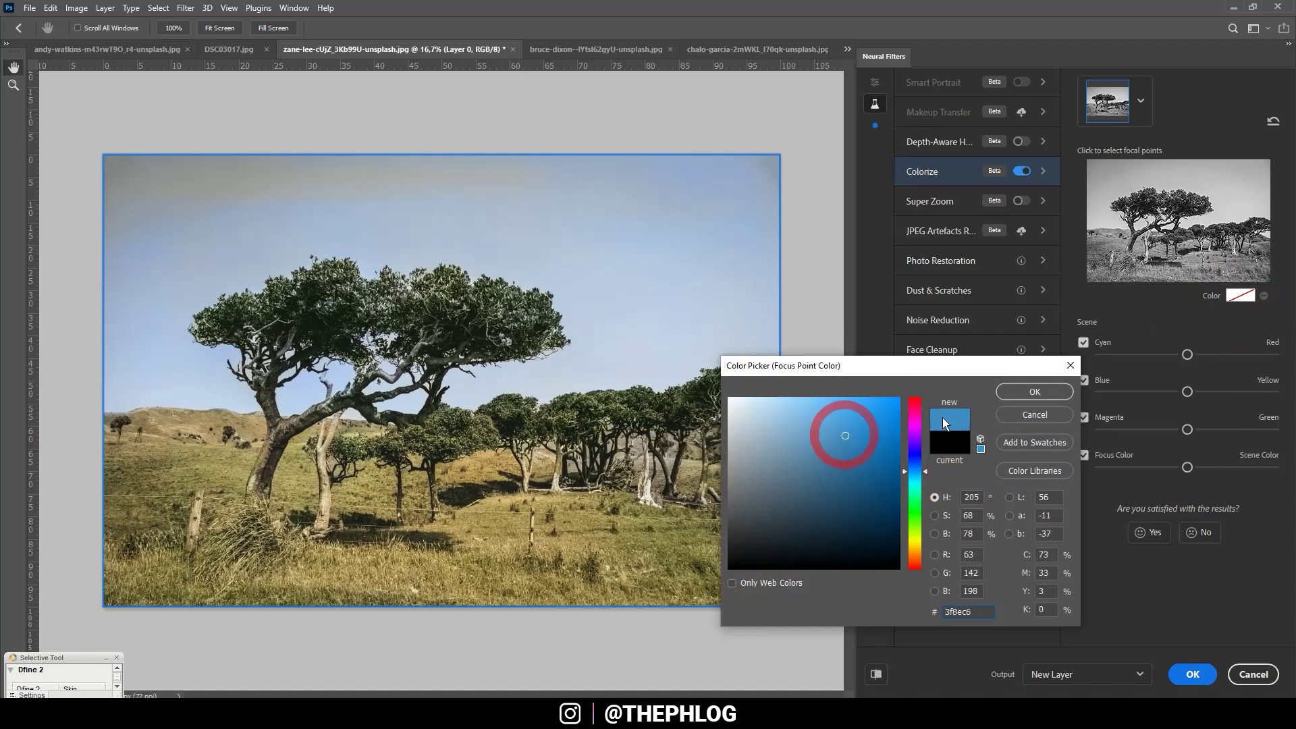
left_click(1035, 391)
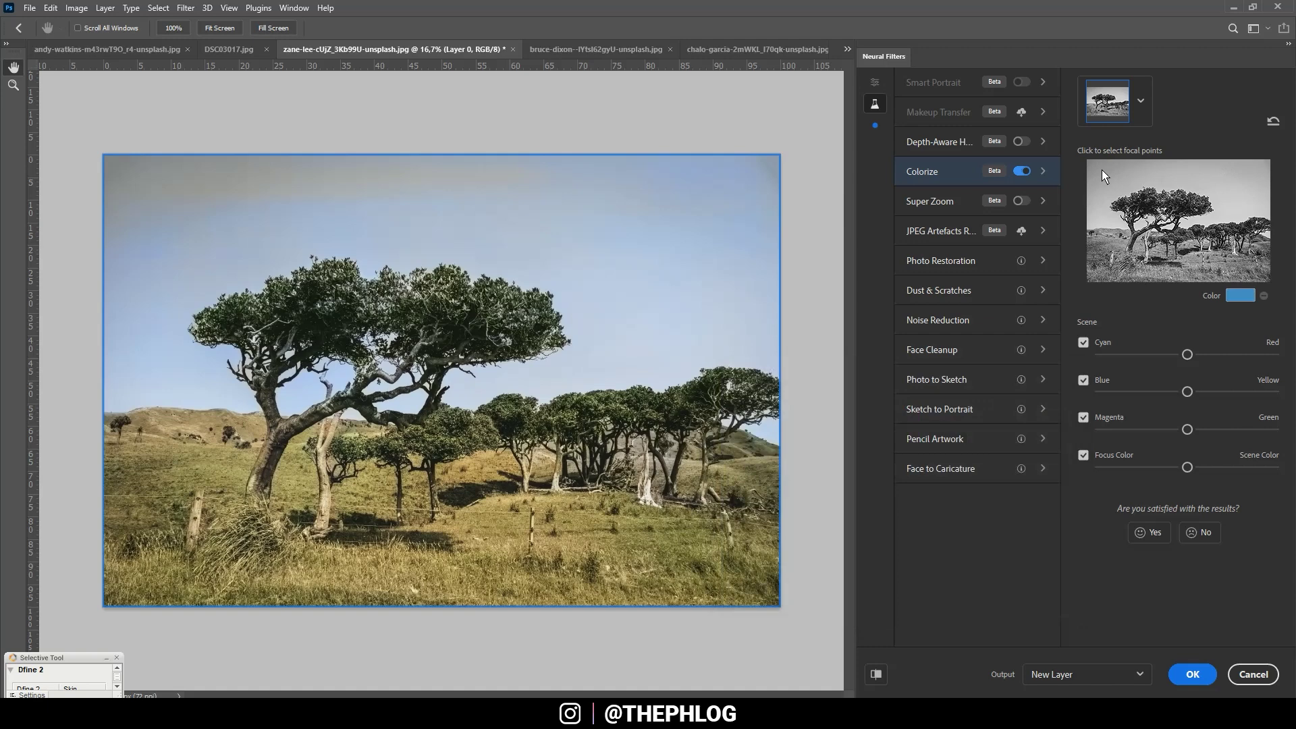
left_click(1099, 170)
left_click(1158, 170)
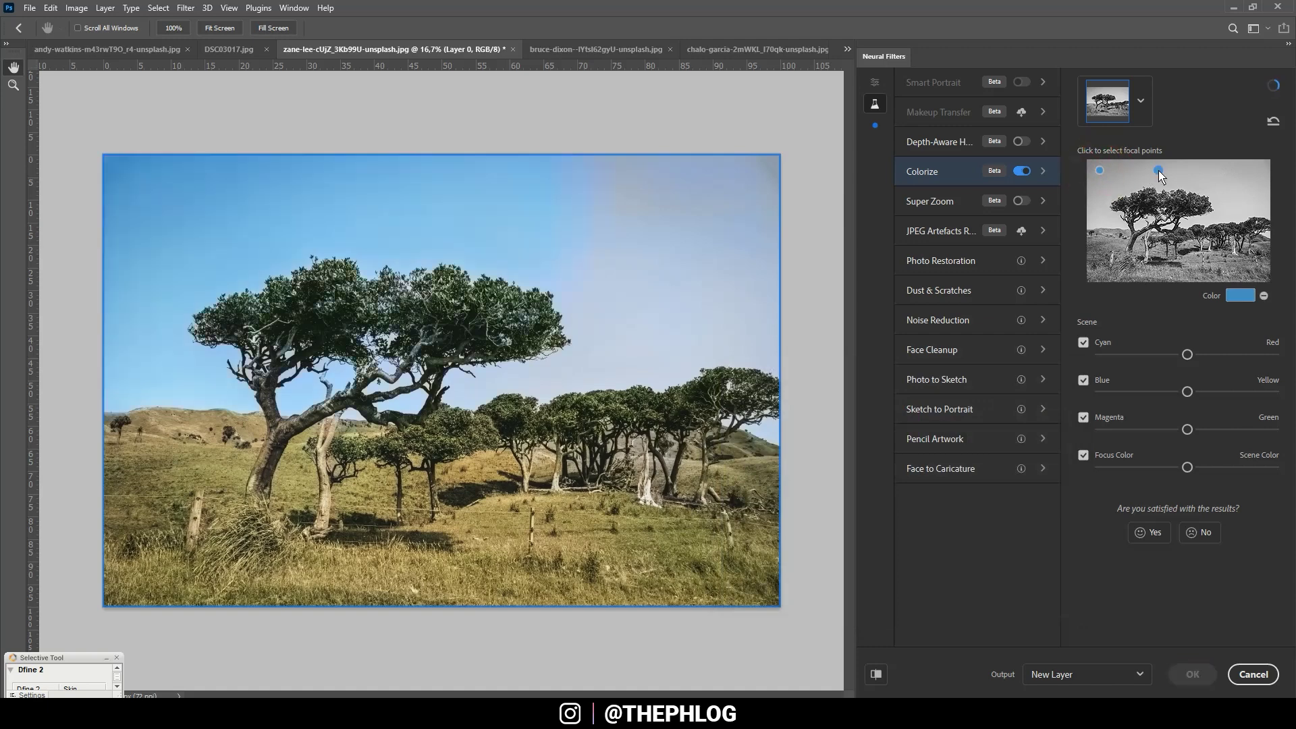
left_click(1242, 171)
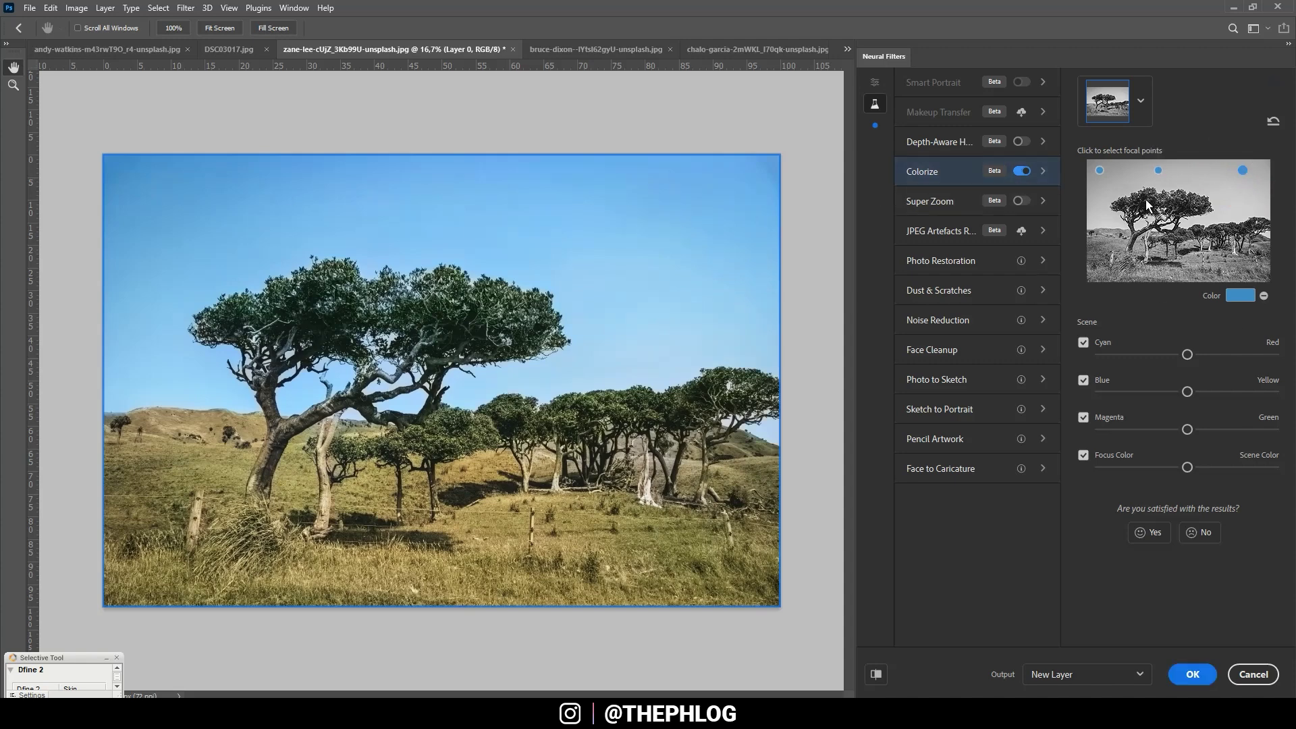
Step: Add a Colorize focal point on the lower-left grass and set its colour to tan
left_click(1100, 246)
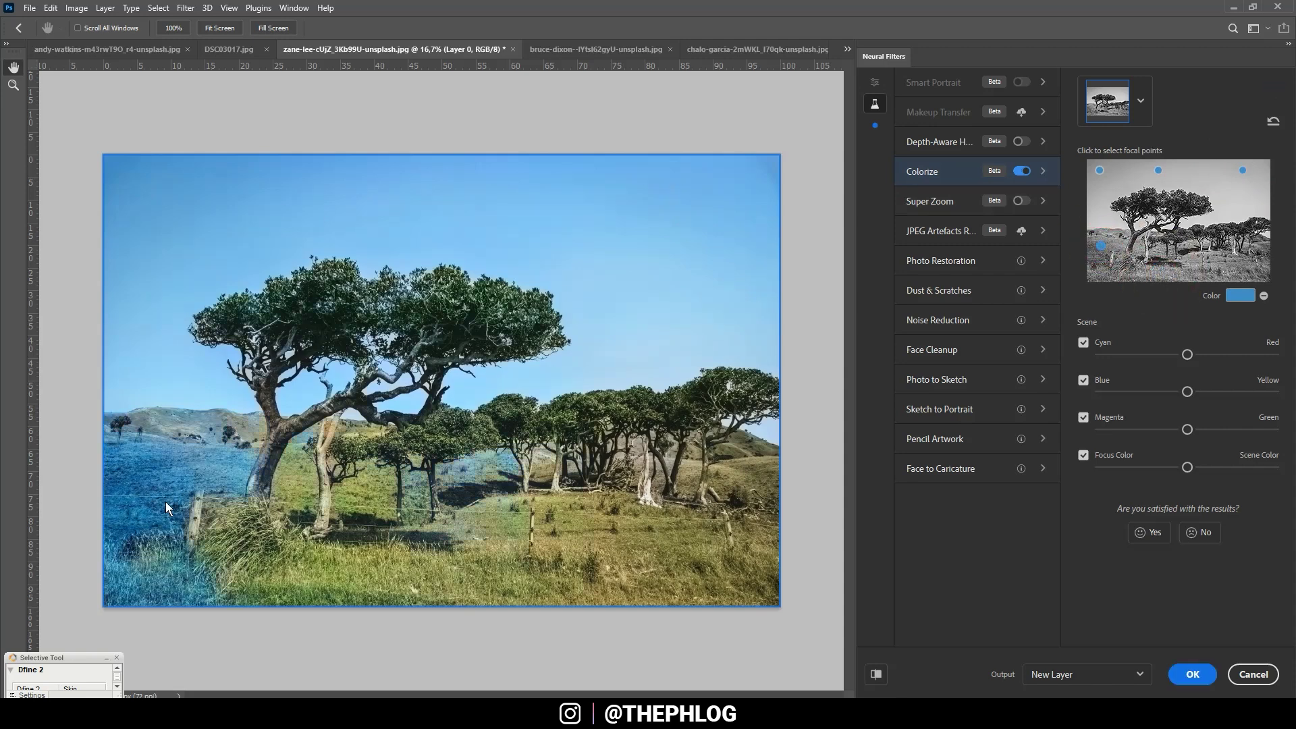
left_click(1235, 295)
left_click(913, 551)
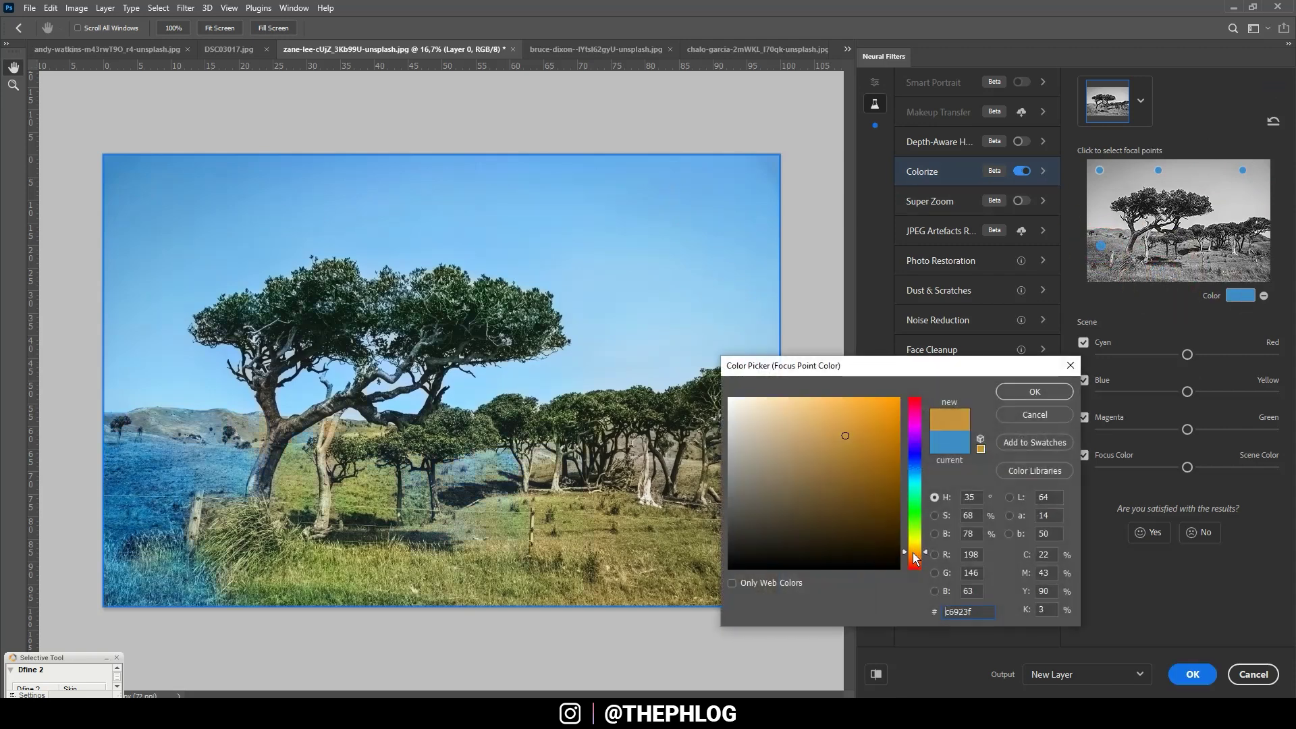
left_click(834, 500)
left_click_drag(834, 500, 808, 423)
left_click(1047, 389)
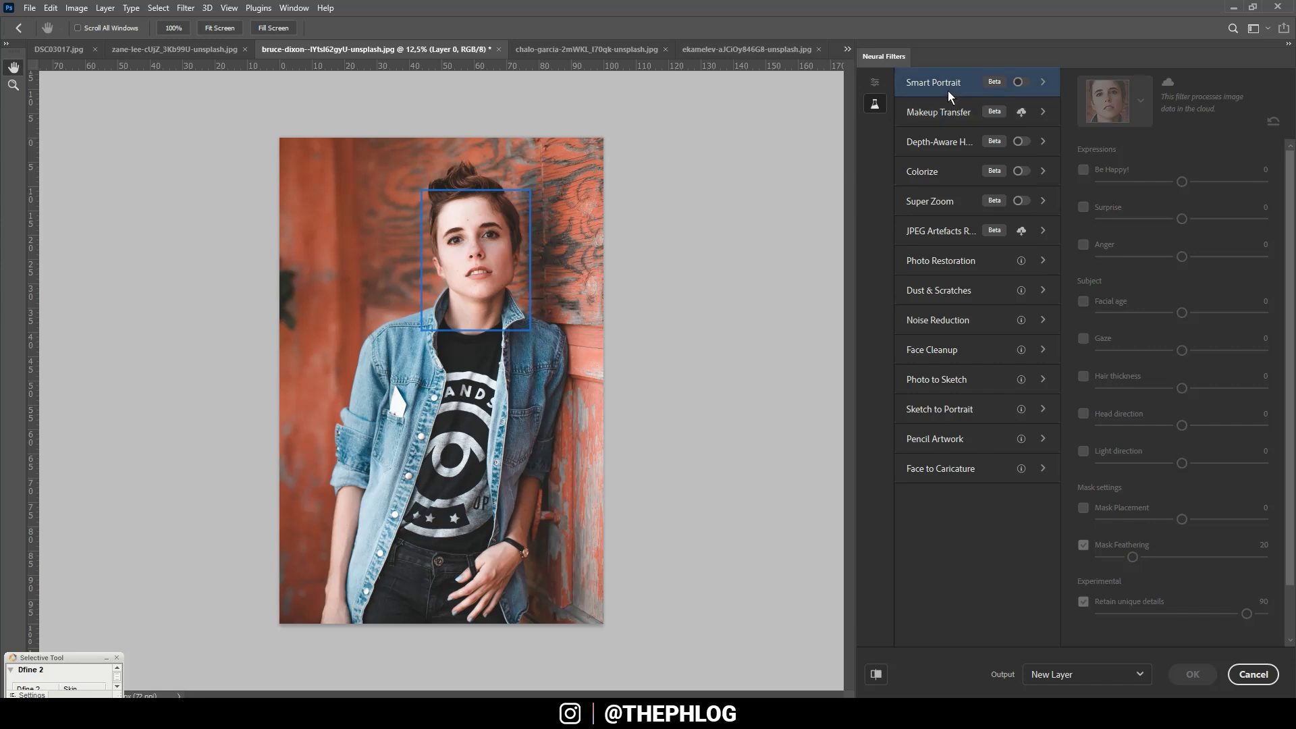
mouse_move(948, 90)
Step: Turn on Smart Portrait, check Be Happy and raise it to 37 for a smile
left_click(1019, 82)
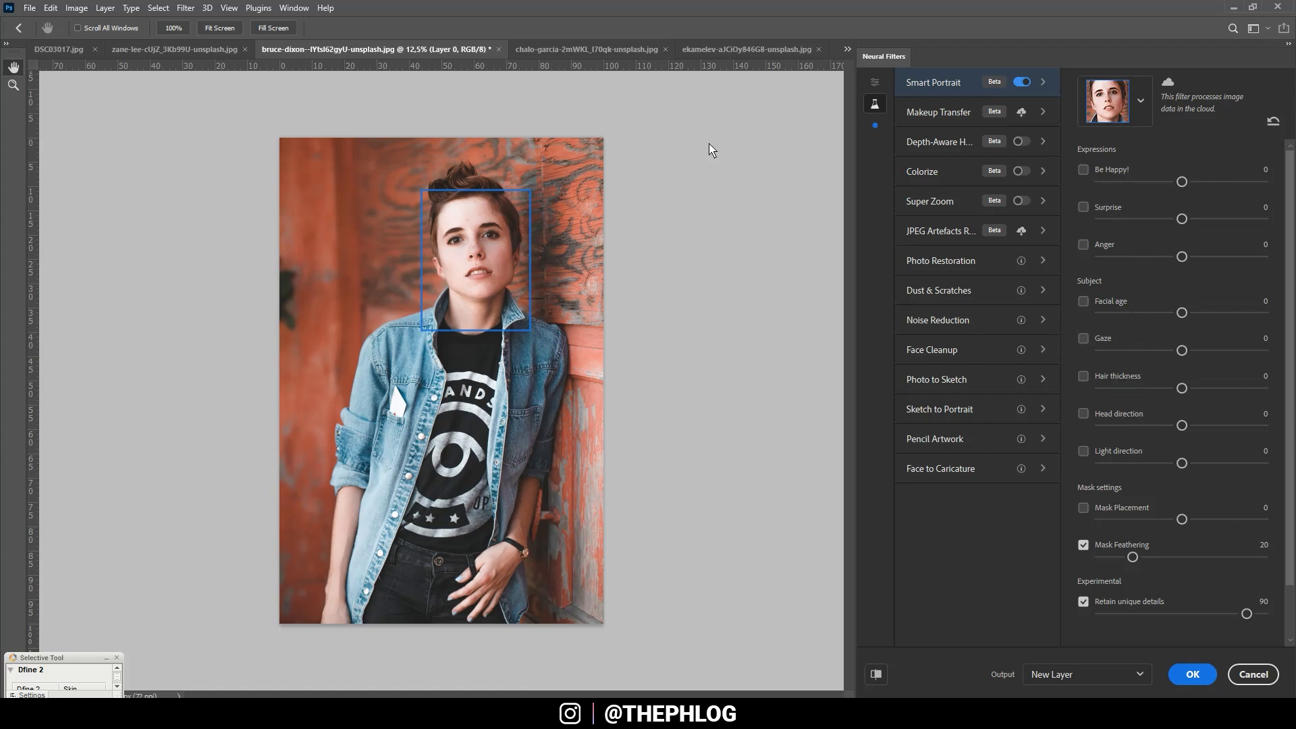
left_click(1181, 181)
left_click_drag(1185, 189, 1240, 192)
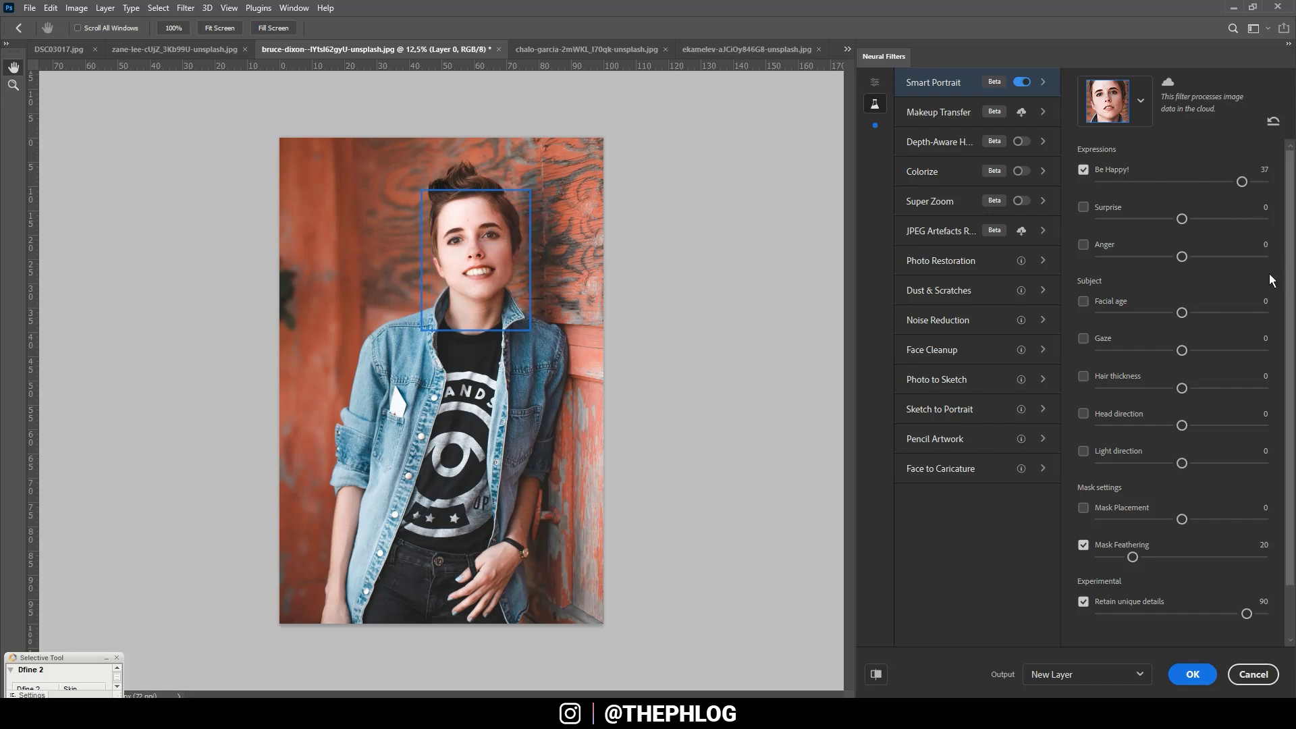
Step: Raise the Gaze slider, then nudge Head direction and return it to 0
left_click_drag(1185, 352, 1235, 351)
left_click_drag(1182, 425, 1199, 425)
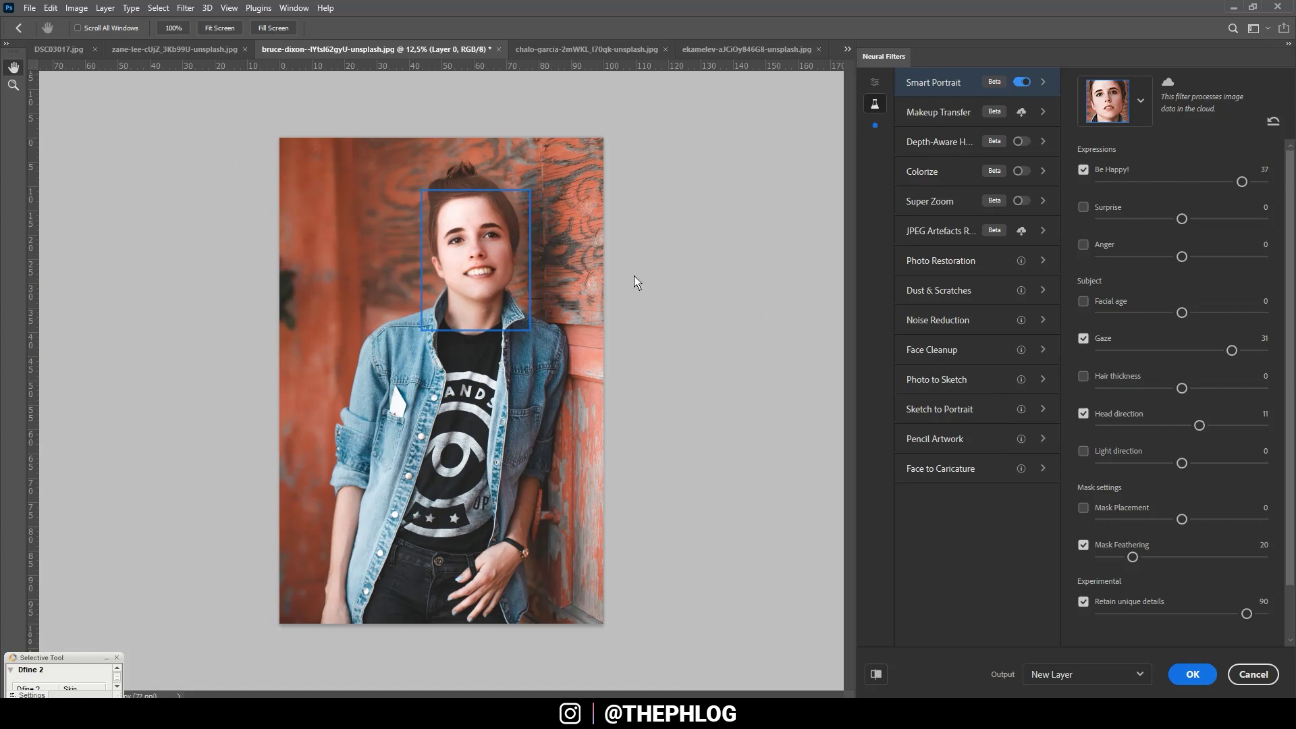
left_click_drag(1199, 425, 1181, 425)
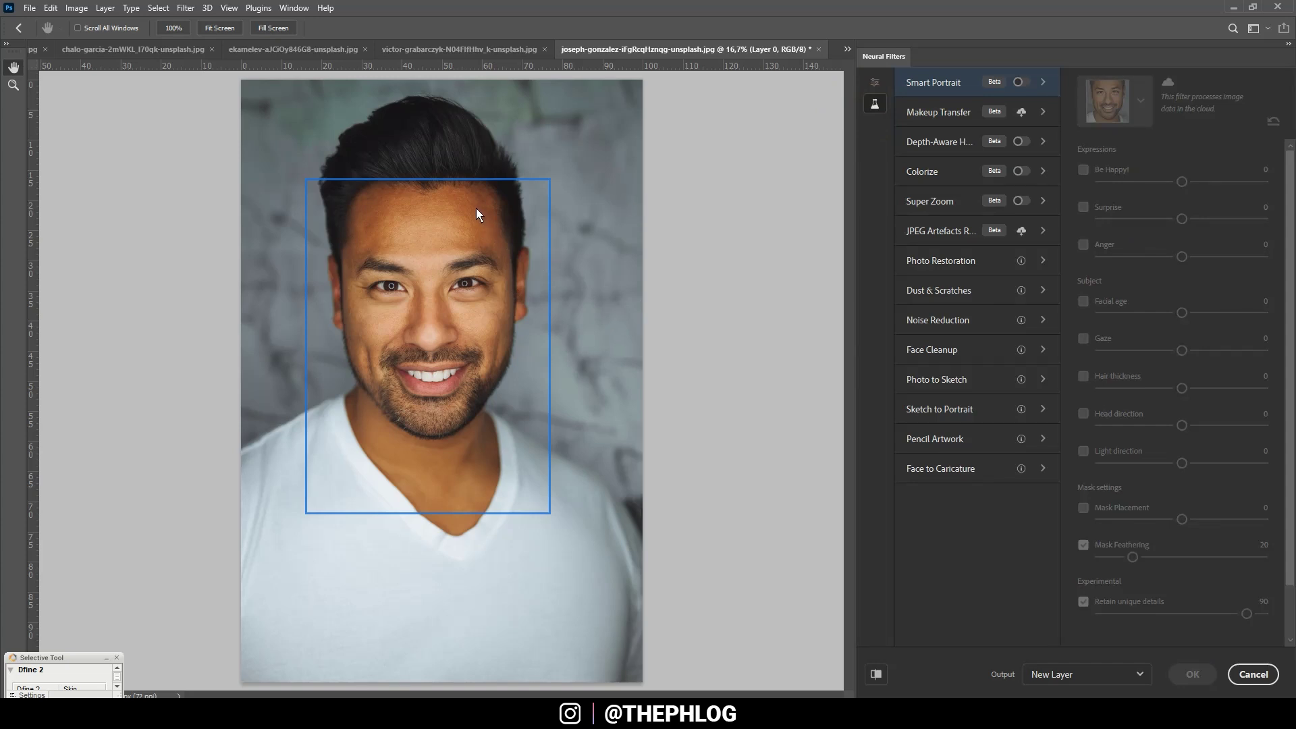
Step: Turn on Smart Portrait for the man, set Facial age to 50, and raise Be Happy
left_click(1019, 82)
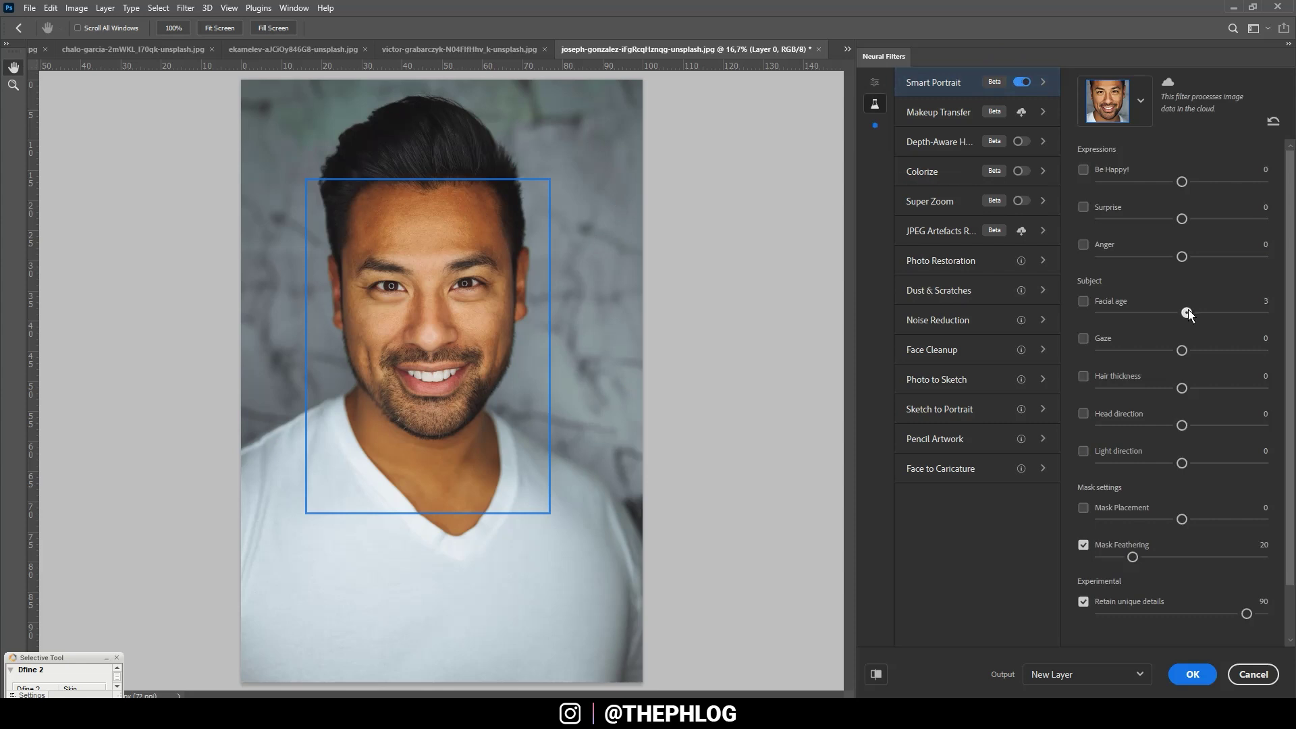
left_click_drag(1184, 312, 1261, 312)
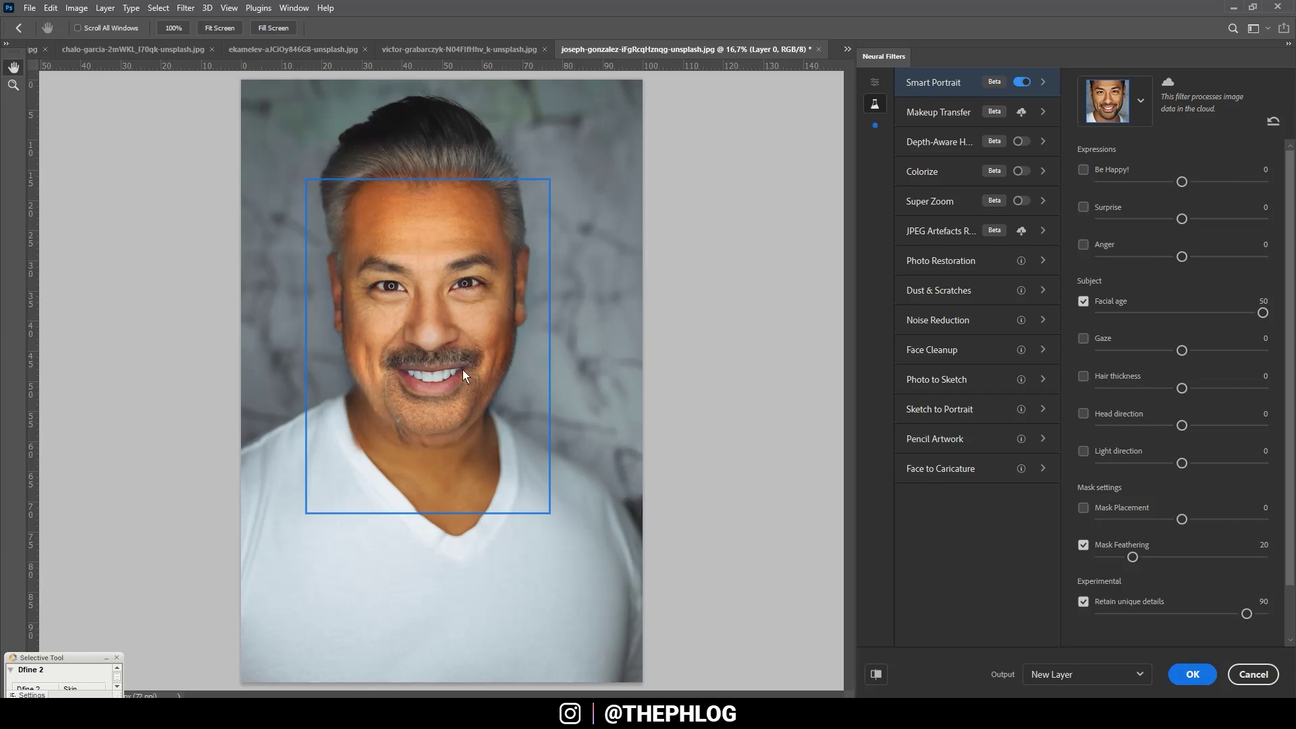
left_click(1184, 182)
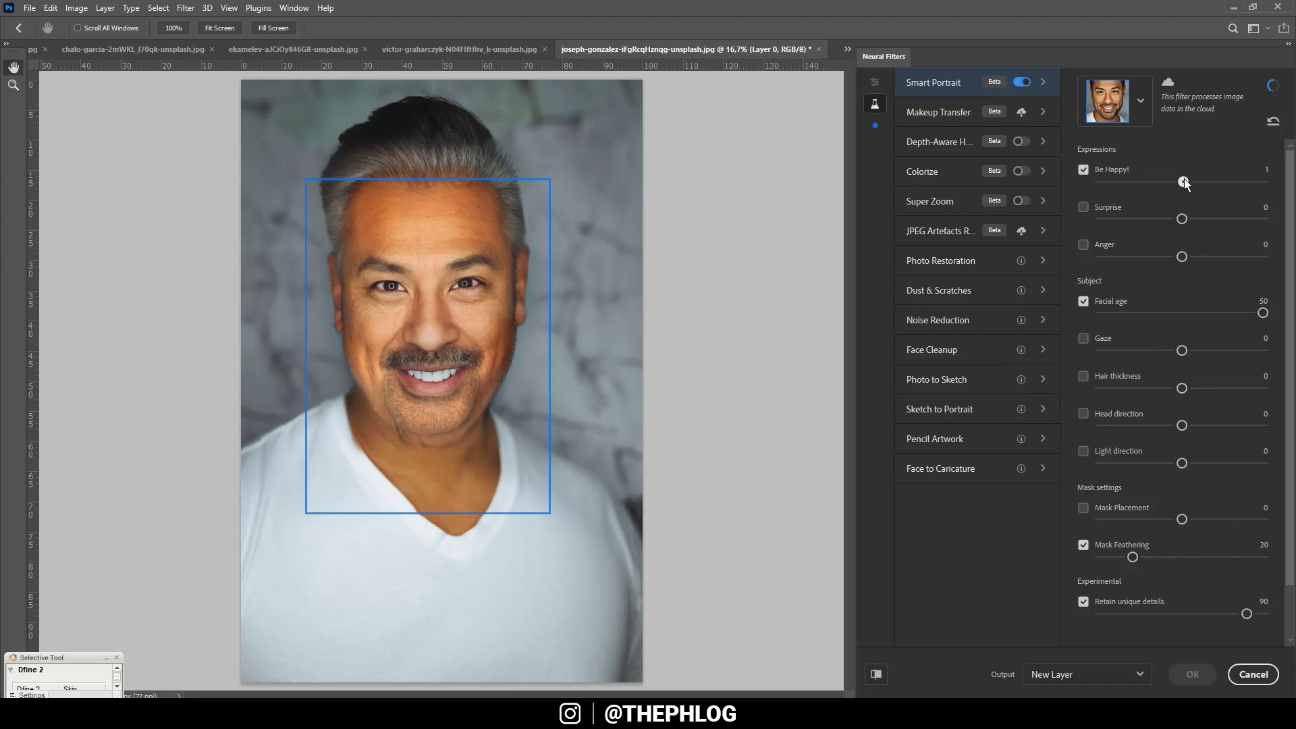
left_click_drag(1201, 180, 1262, 182)
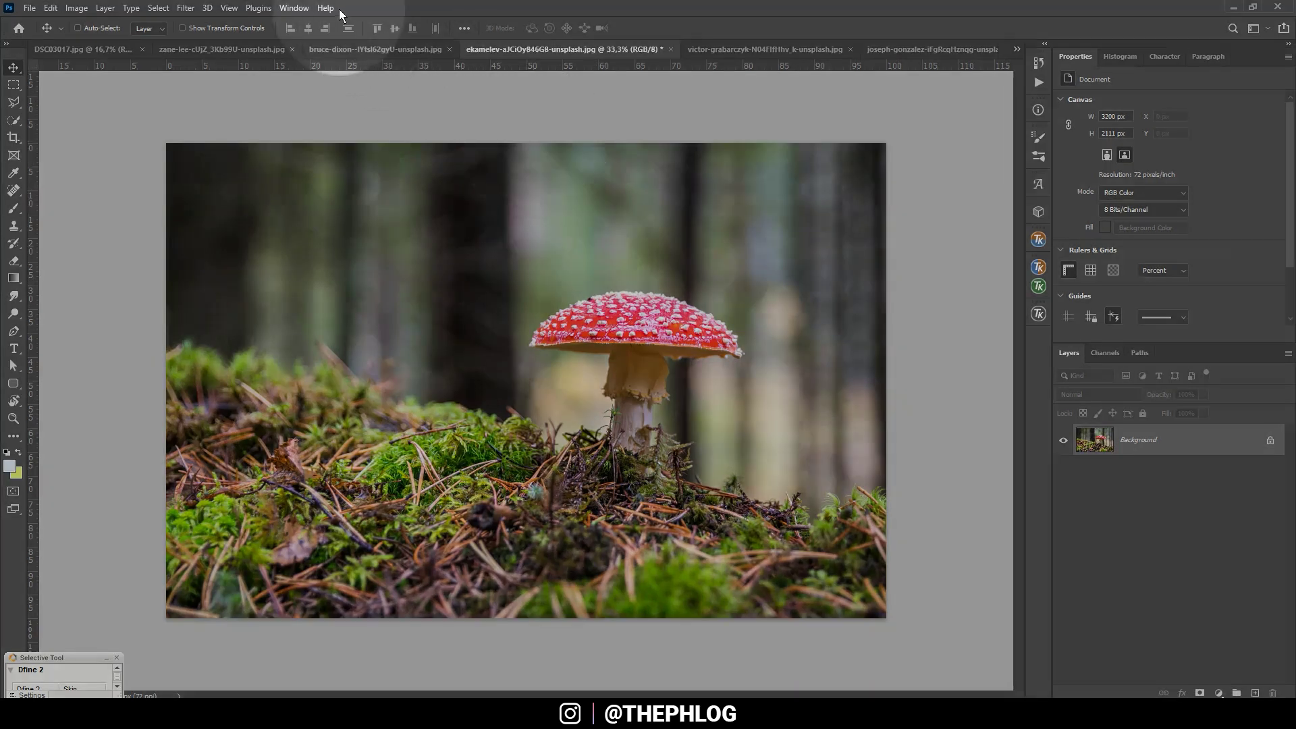
left_click(329, 8)
Step: Apply the Blur background quick action from the Discover help panel to the mushroom photo
left_click(334, 23)
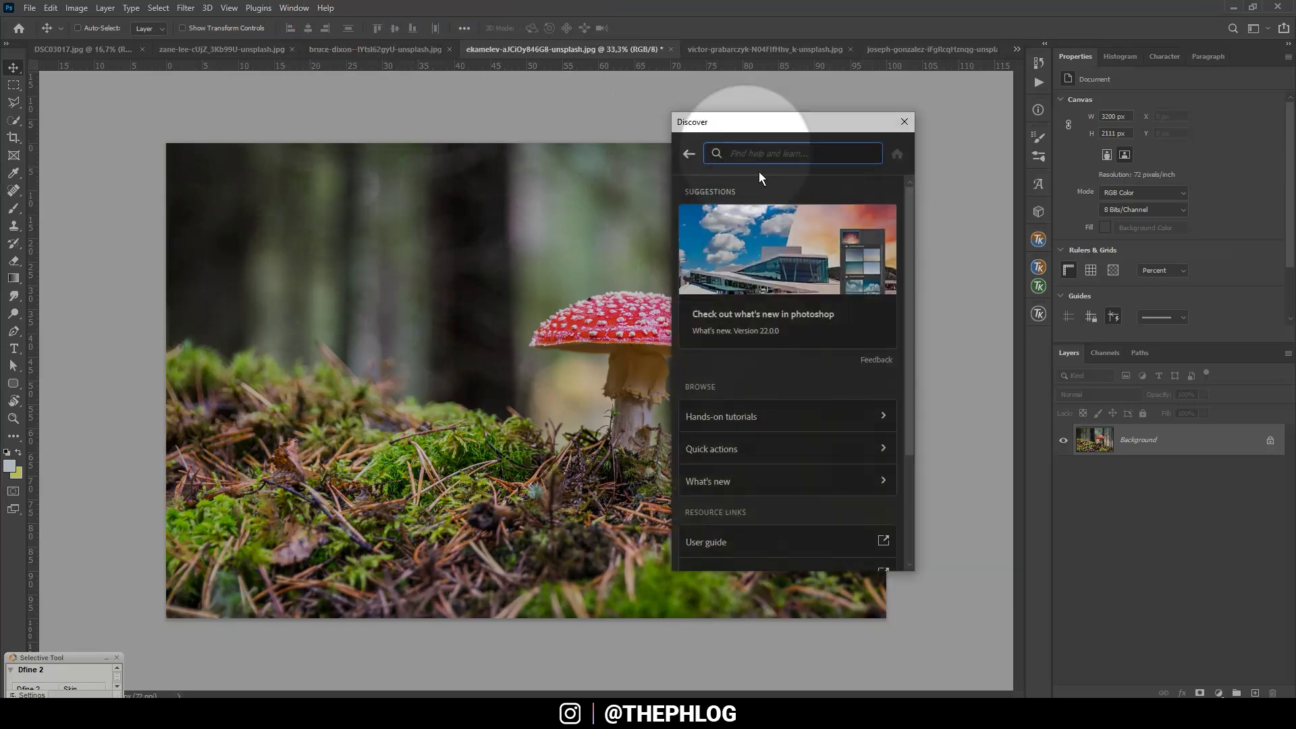
left_click(718, 447)
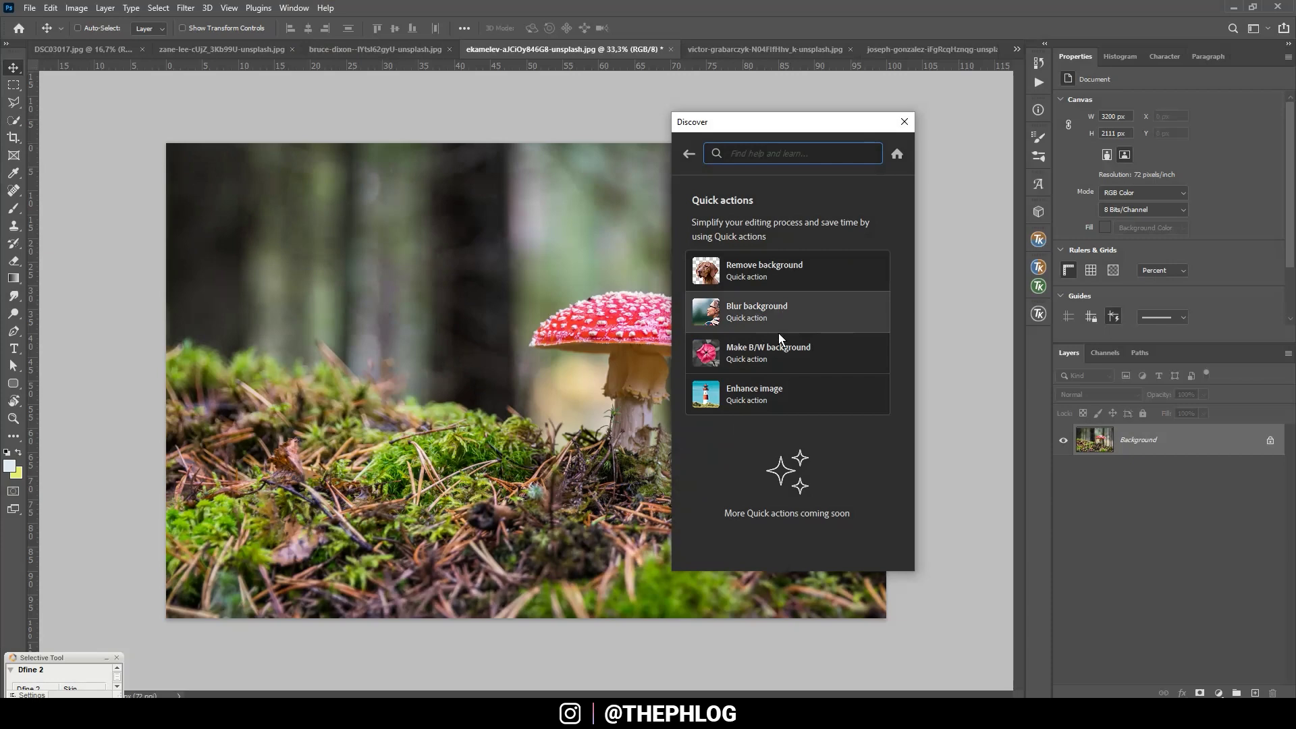
left_click(750, 313)
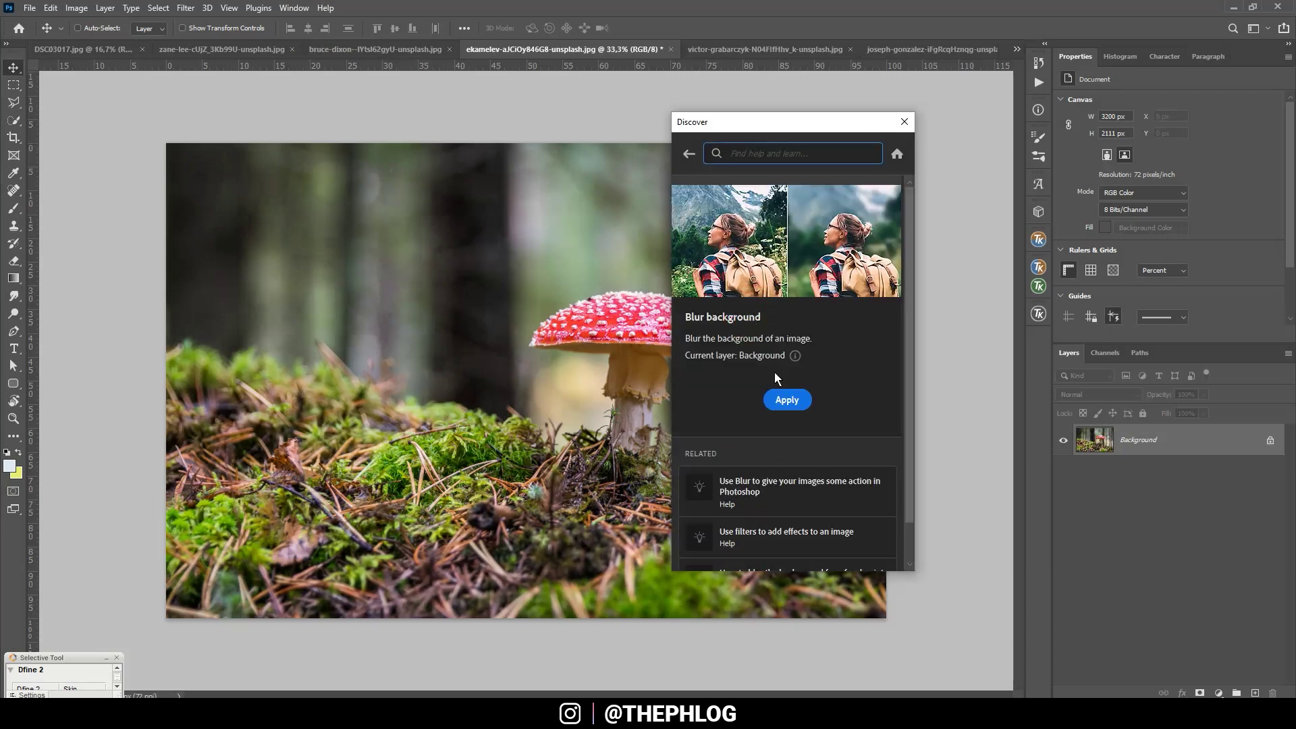
left_click(795, 403)
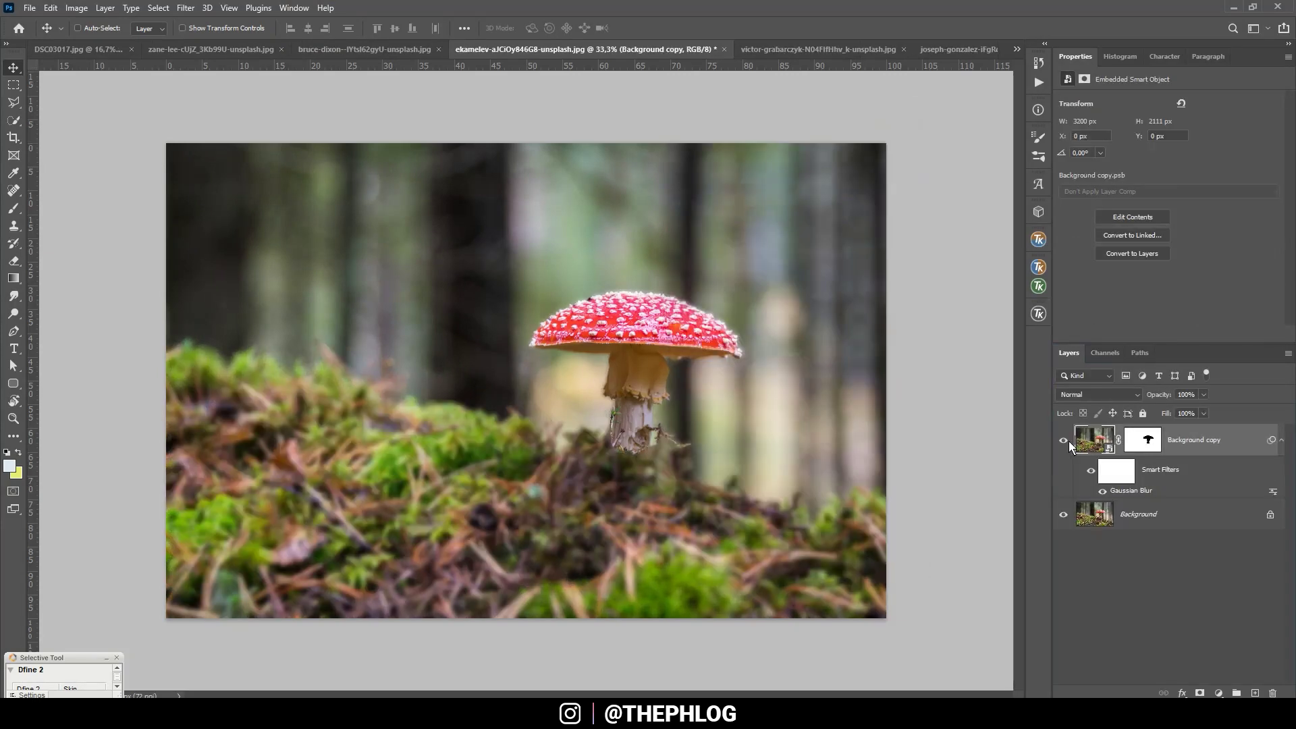
Step: Toggle the blurred Background copy's visibility to compare, then select its layer mask
left_click(1069, 441)
left_click(1071, 440)
left_click(1070, 440)
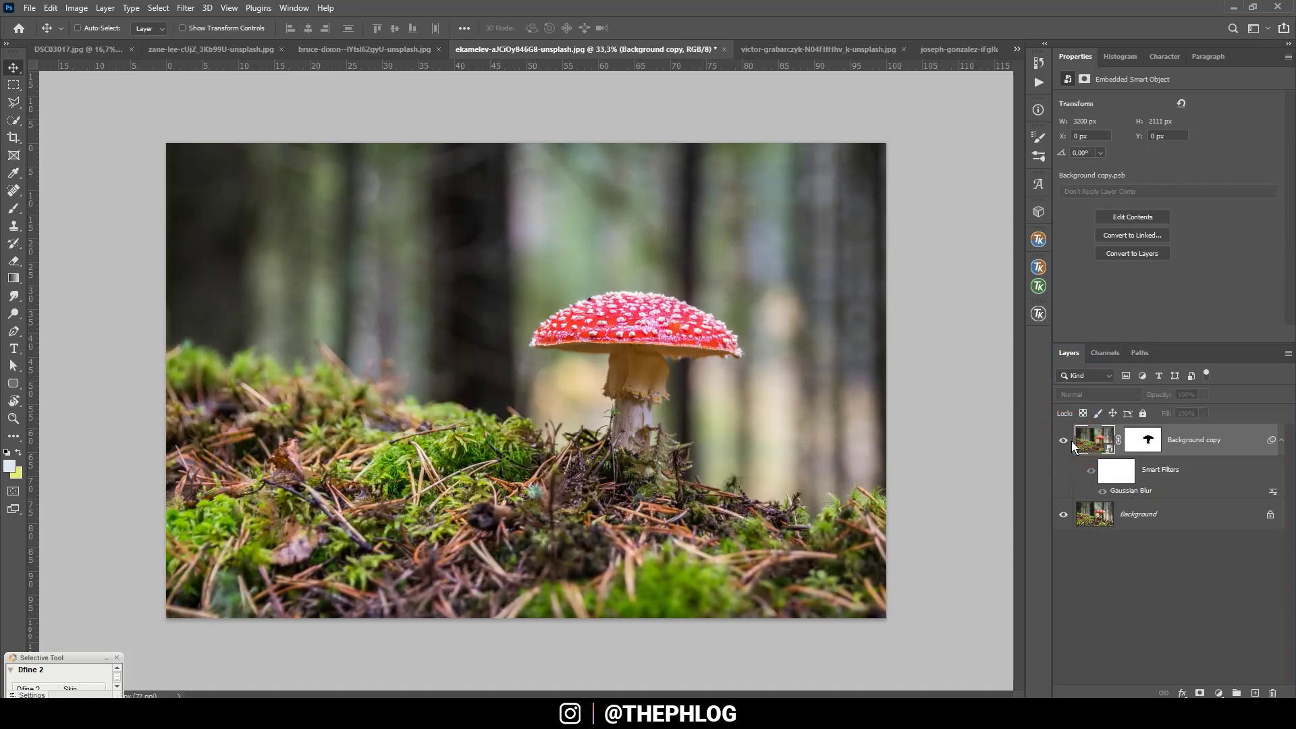
left_click(1071, 440)
left_click(1071, 440)
left_click(1071, 440)
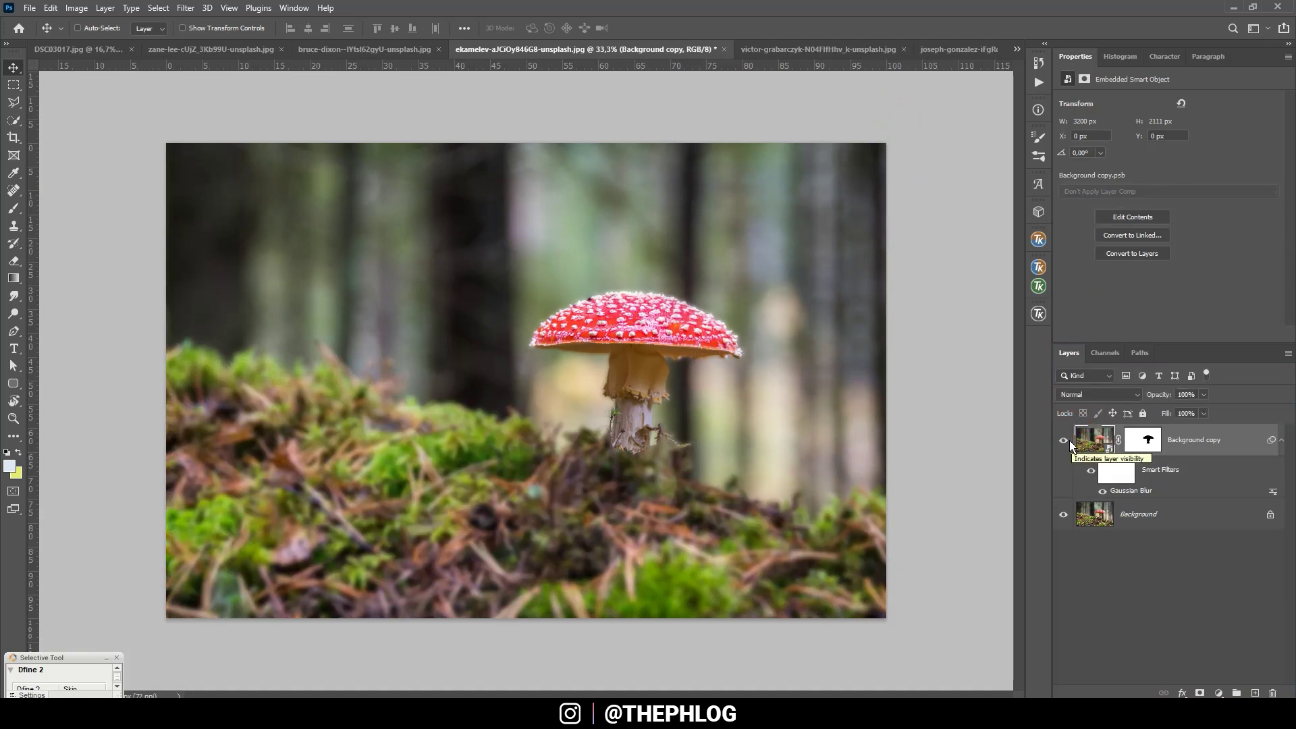
left_click(1135, 440)
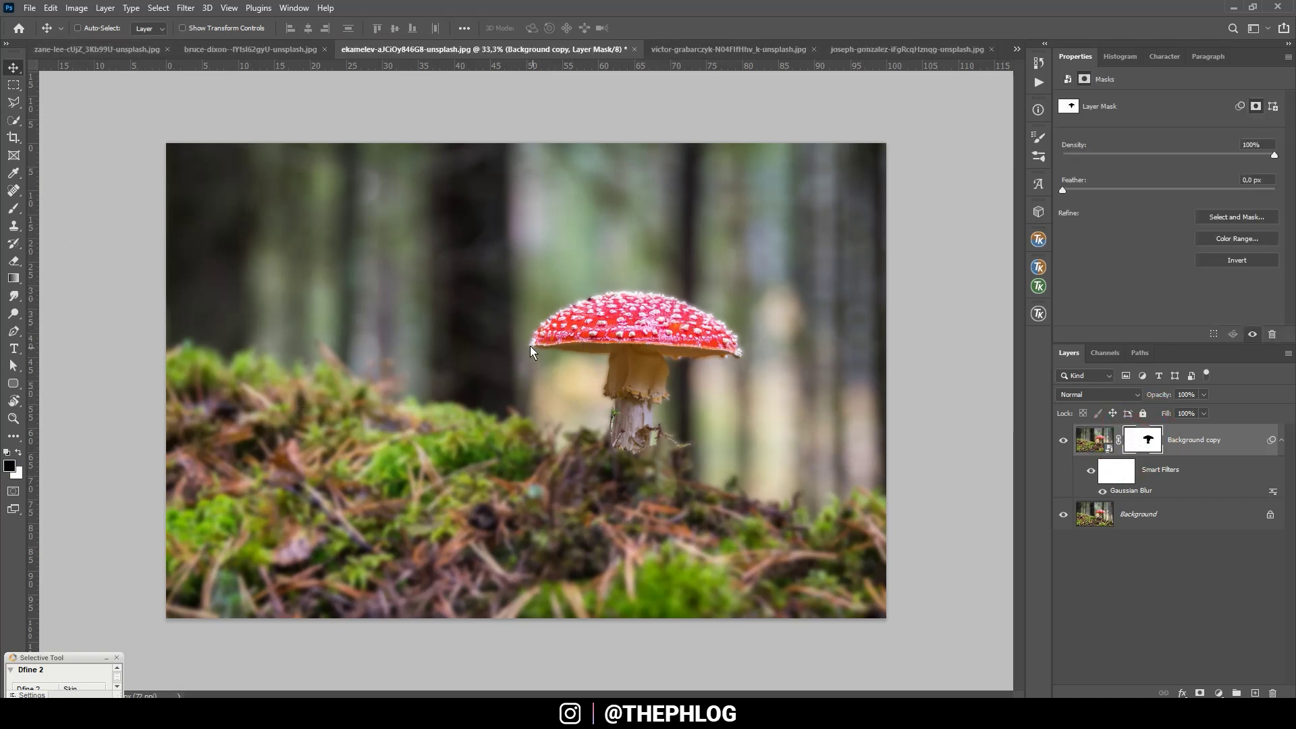
Step: Brush over the mask to restore sharp moss in the lower-left foreground, comparing with blur hidden
key("b")
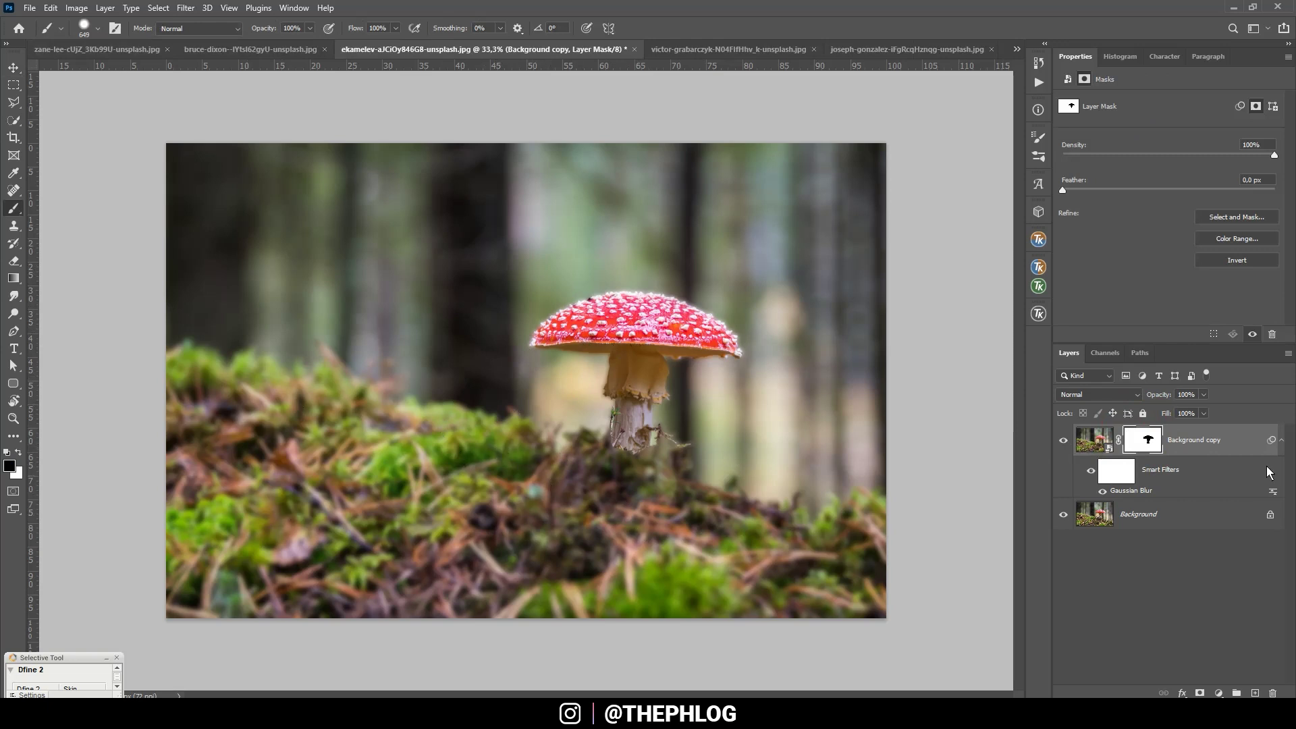
mouse_move(291, 481)
left_mouse_down()
mouse_move(234, 528)
mouse_move(254, 490)
mouse_move(216, 496)
mouse_move(421, 536)
mouse_move(507, 519)
mouse_move(545, 542)
mouse_move(702, 485)
left_mouse_up()
left_click(1061, 442)
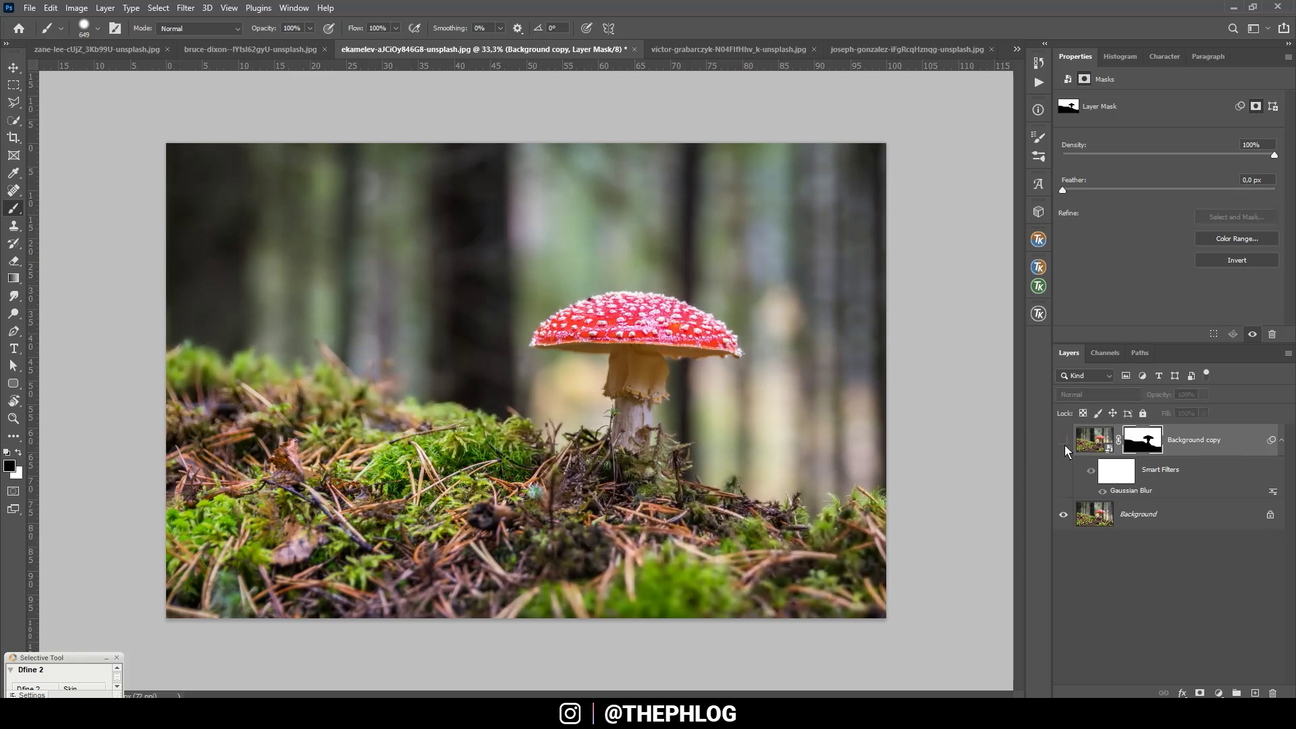
left_click(1063, 442)
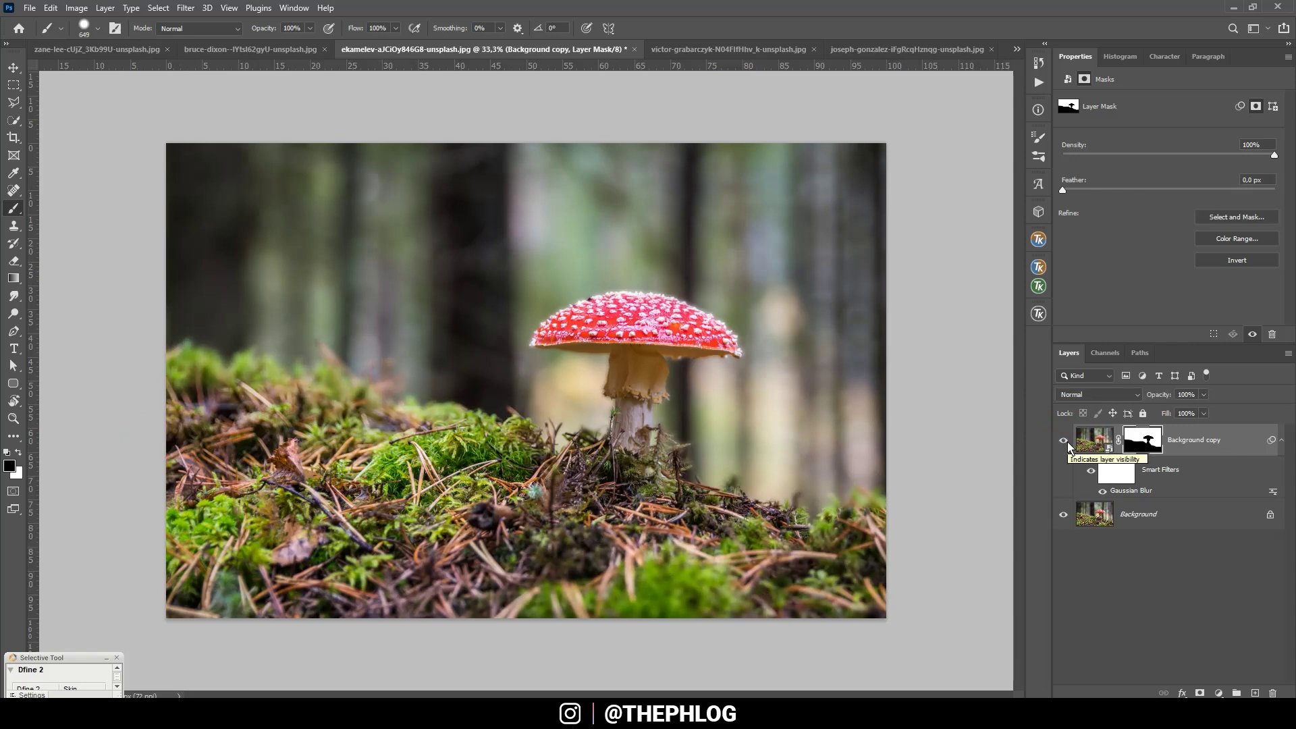
left_click(701, 48)
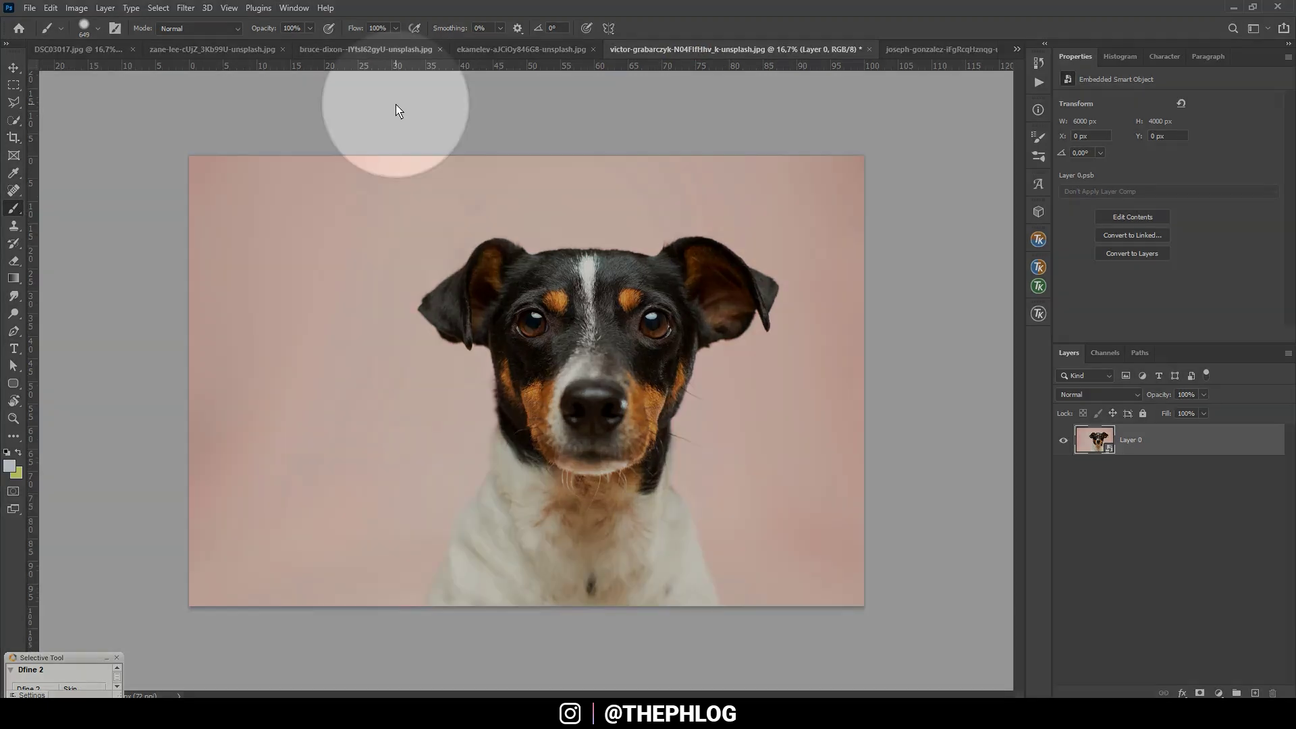
Step: Apply the Remove background quick action to the dog, then disable and re-enable the mask to check
left_click(326, 8)
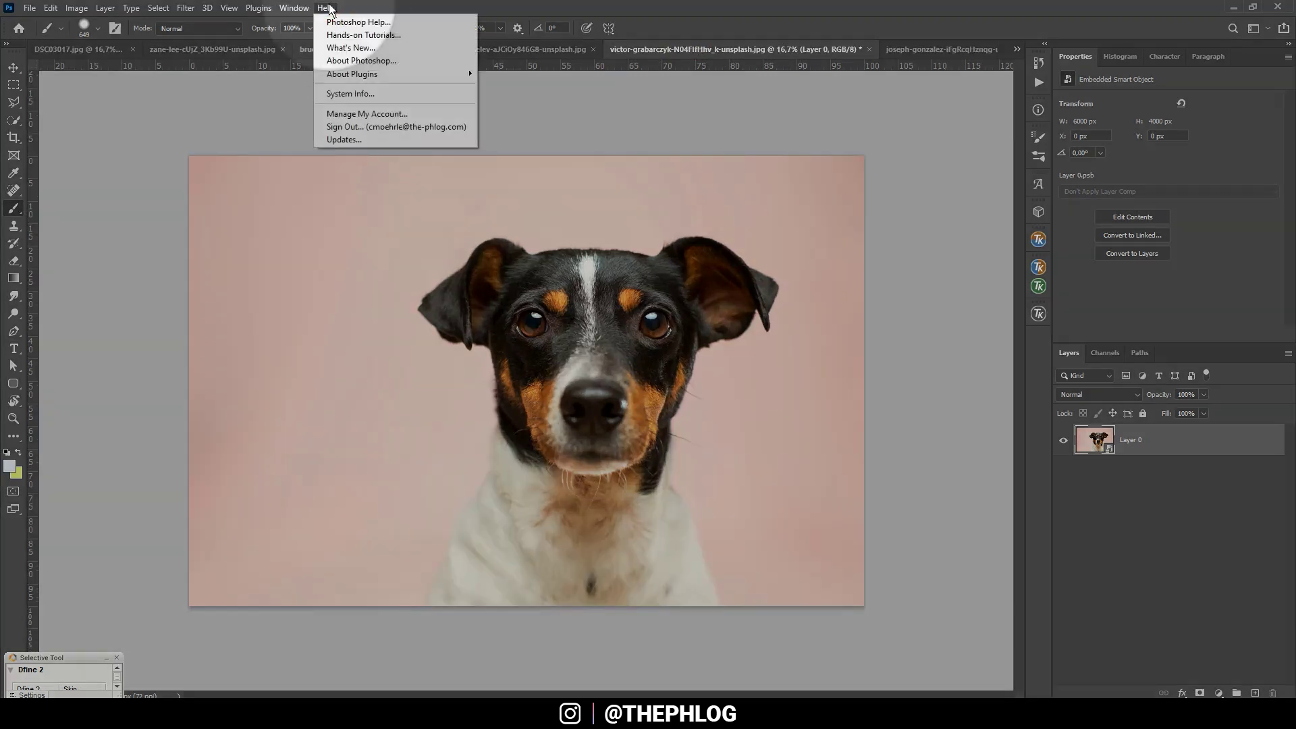
left_click(335, 24)
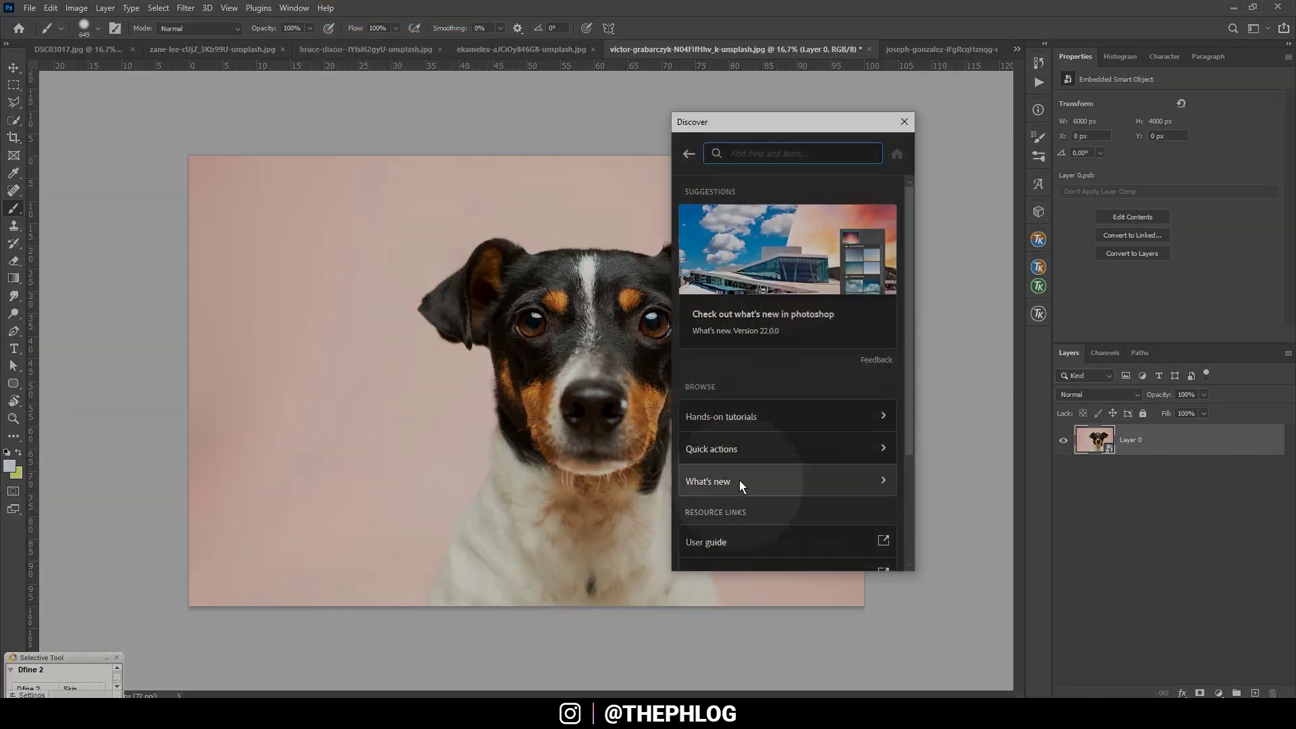
left_click(748, 448)
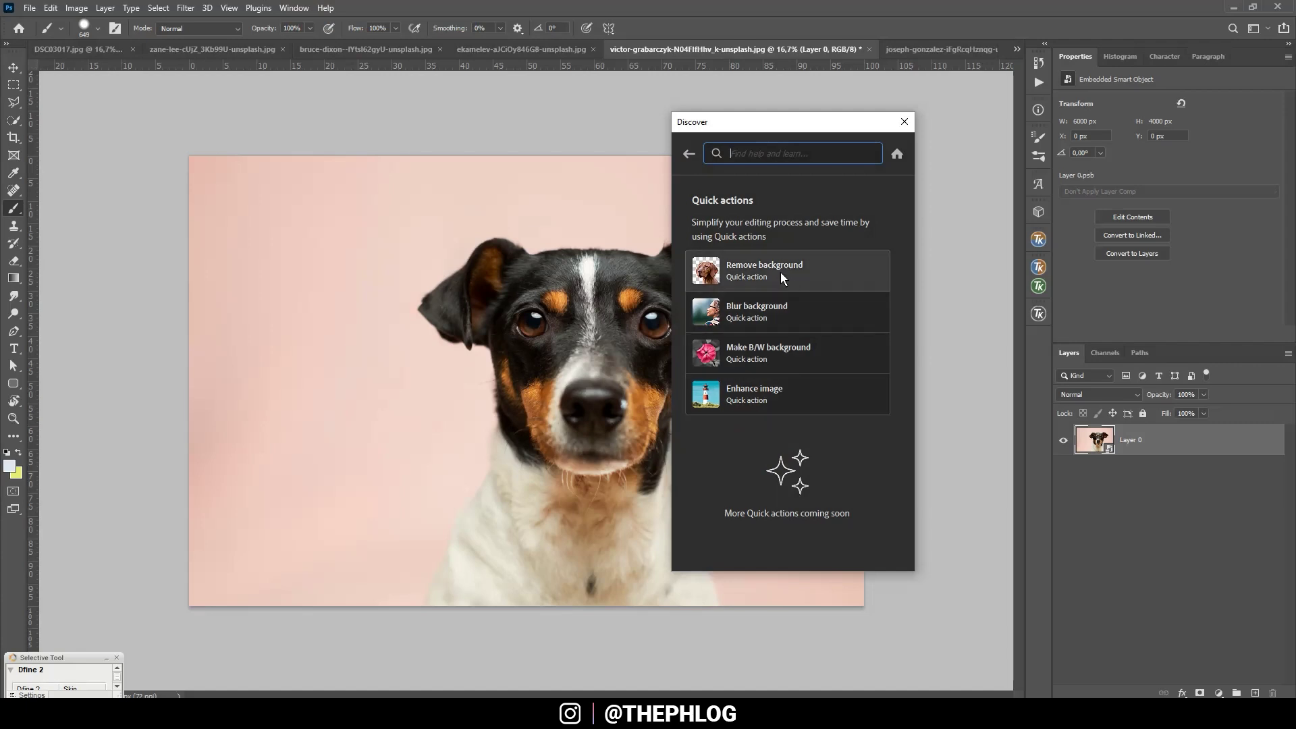
left_click(781, 273)
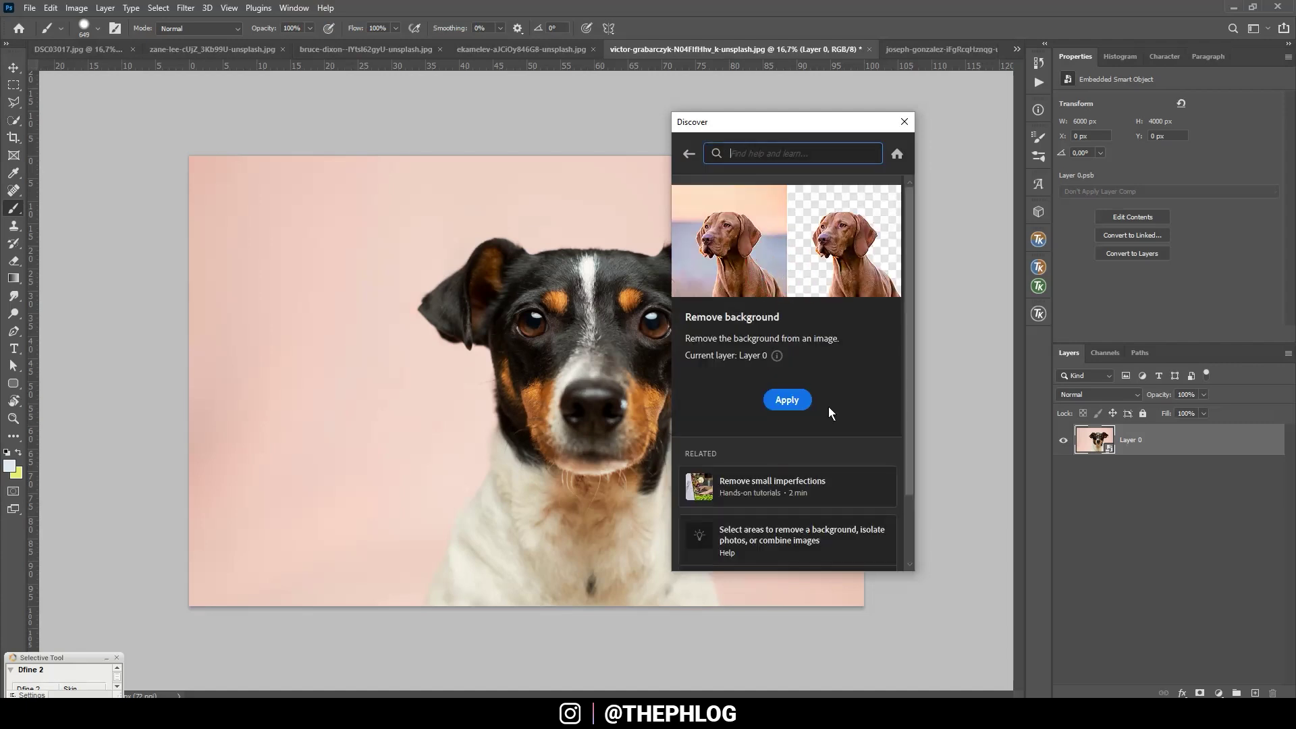
left_click(787, 400)
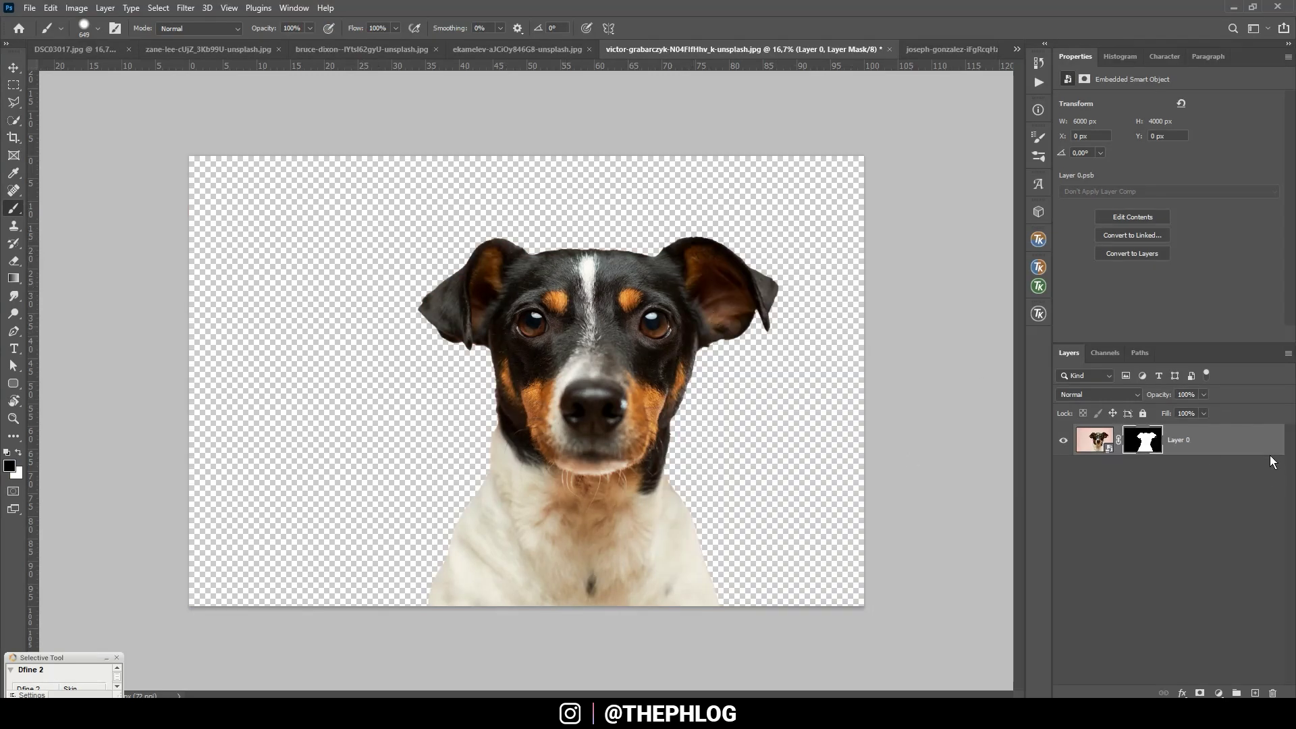
left_click(1147, 439, "shift")
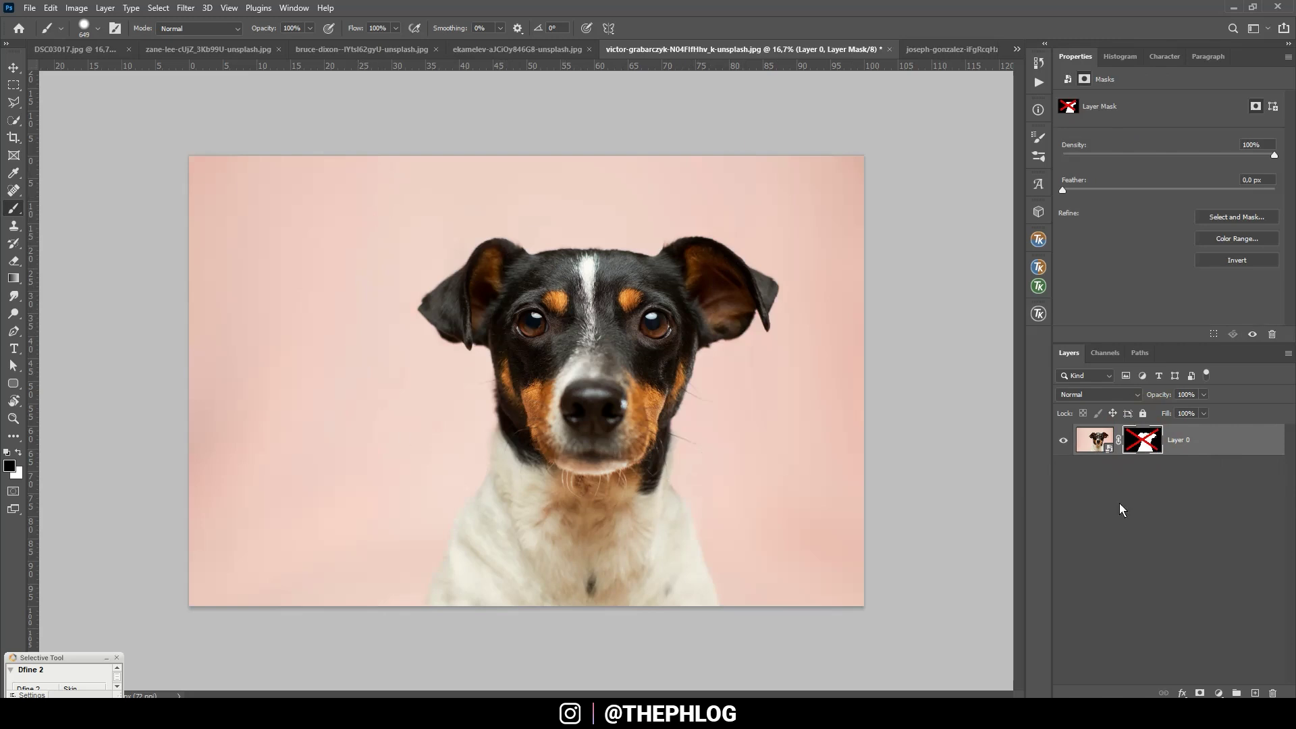
left_click(1147, 439, "shift")
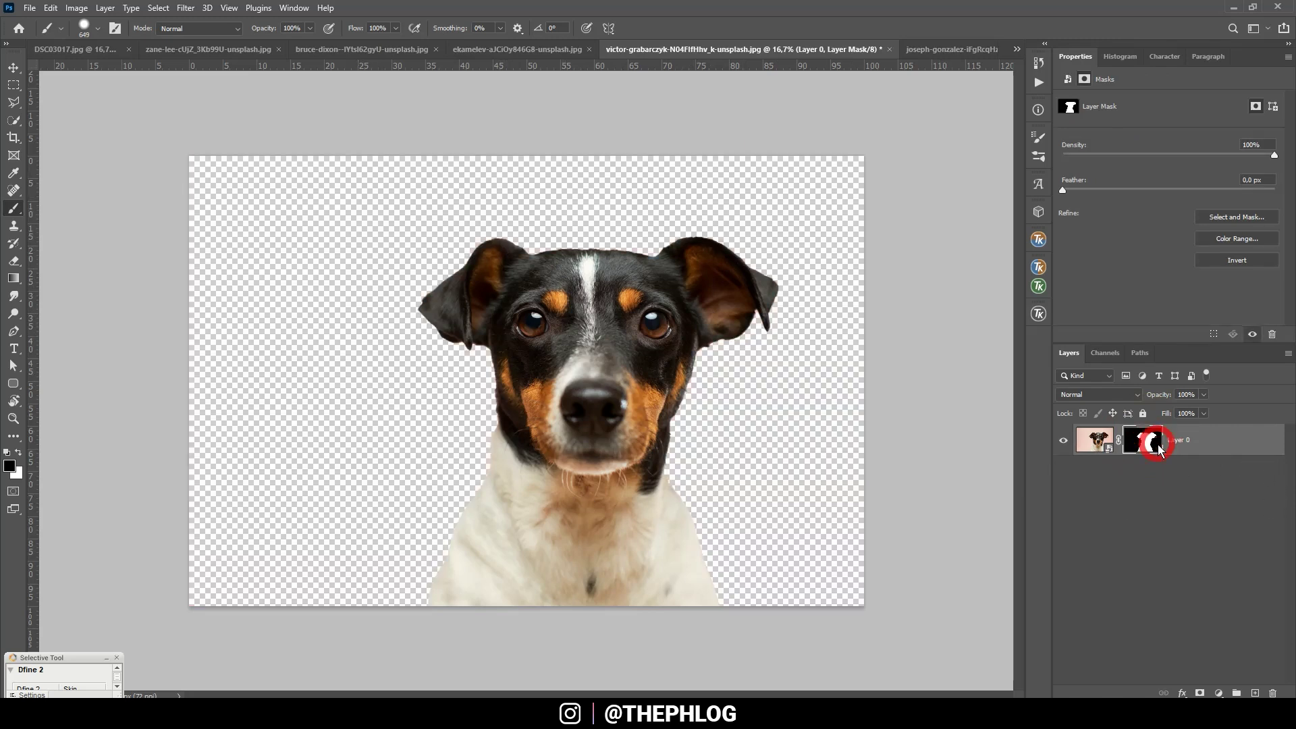